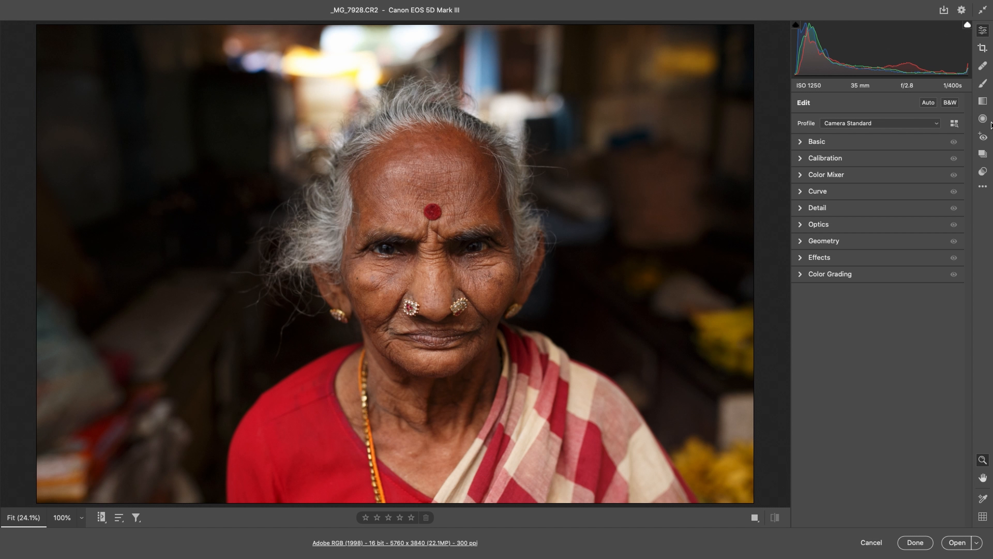
# Step: Crop the portrait tighter around the woman, to about 5229 x 3486 pixels
pyautogui.click(982, 48)
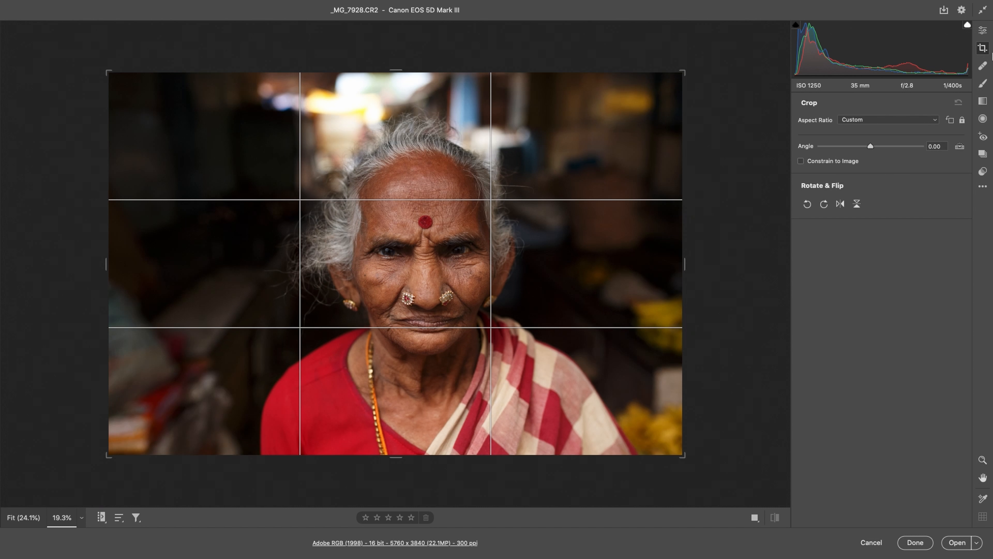
pyautogui.moveTo(106, 69); pyautogui.dragTo(134, 85)
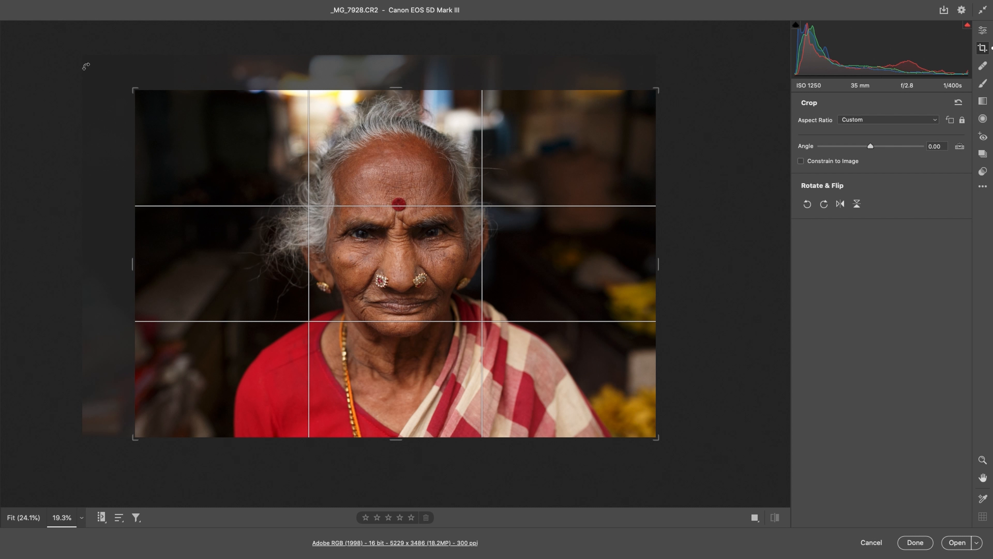
pyautogui.press('Return')
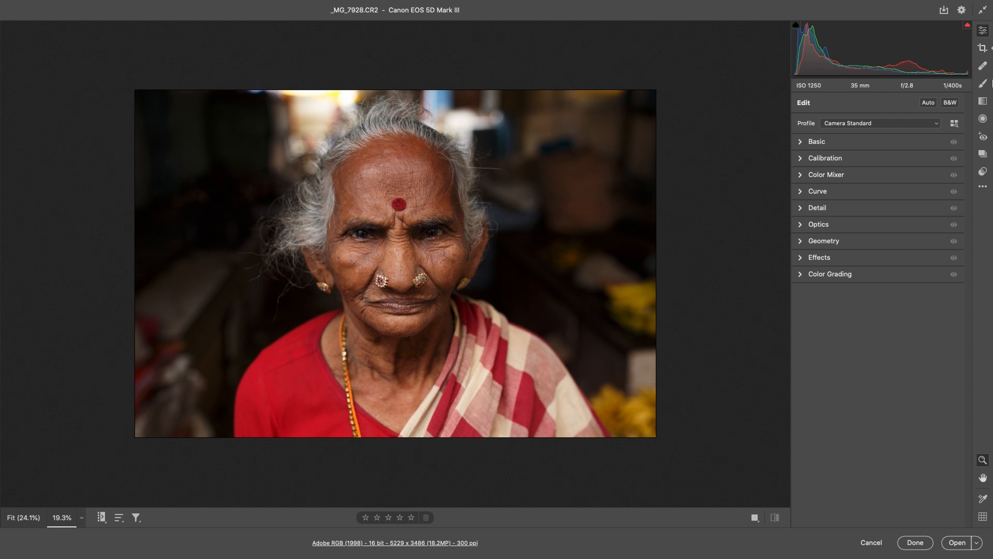
# Step: Lower the photo's exposure to -0.45 and convert it to black and white
pyautogui.click(800, 142)
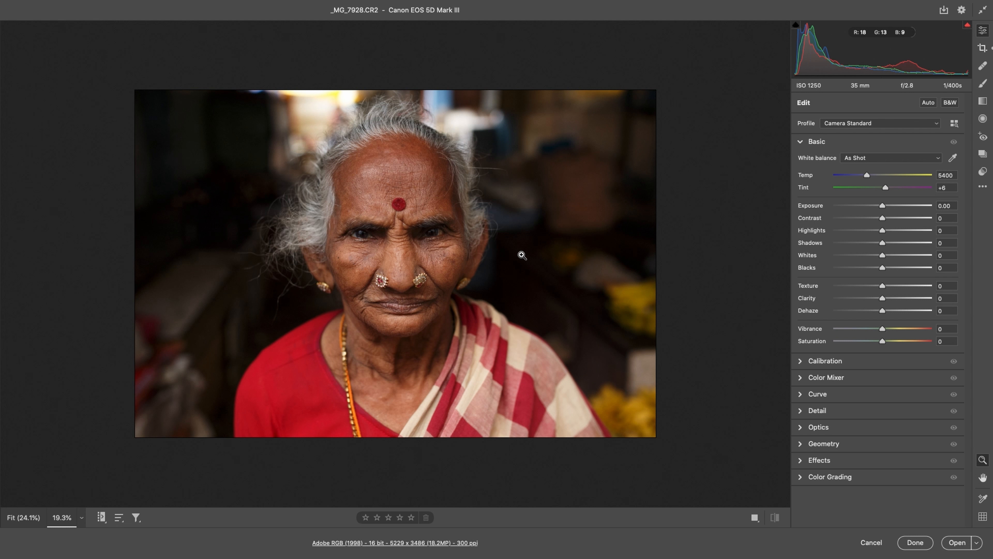
pyautogui.click(882, 208)
pyautogui.moveTo(882, 207); pyautogui.dragTo(880, 208)
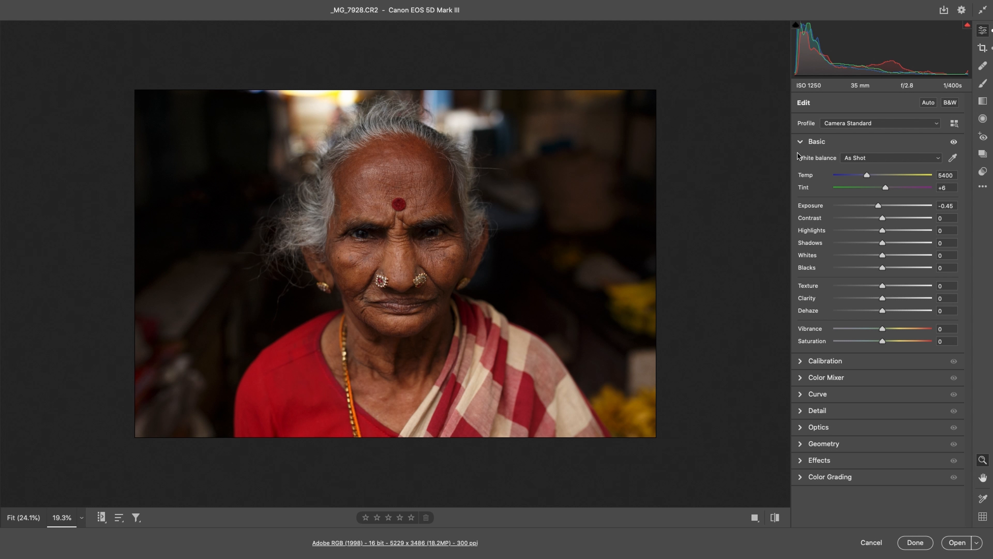
pyautogui.click(800, 142)
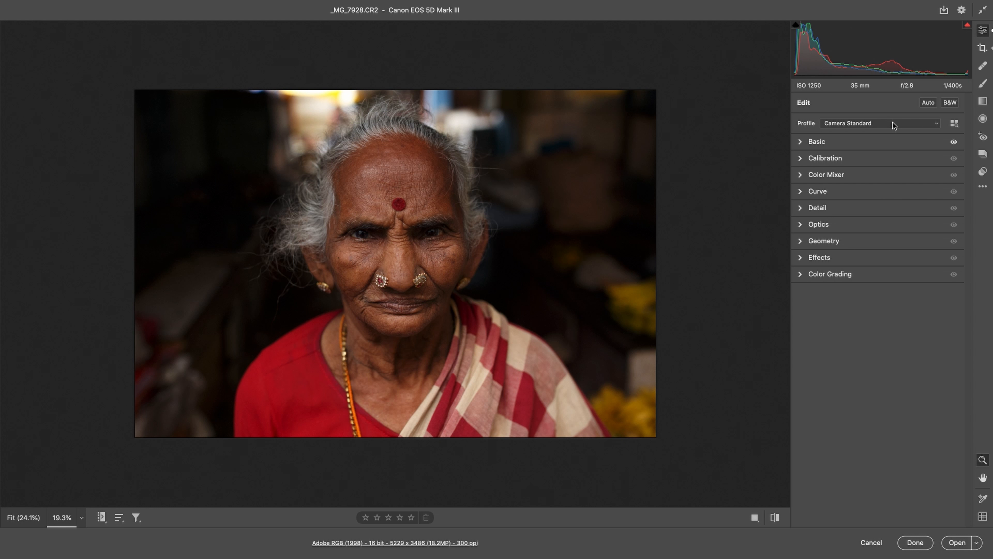
pyautogui.click(948, 103)
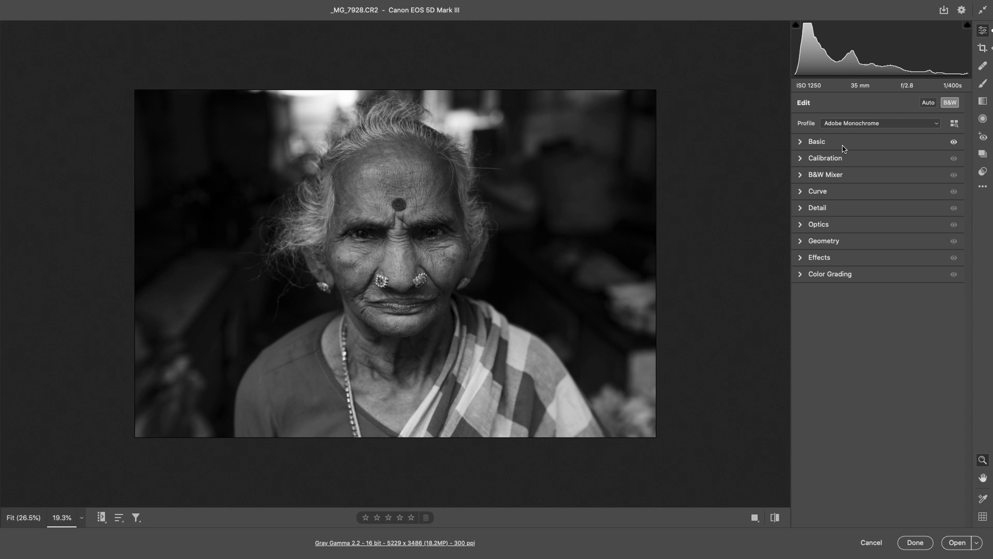
# Step: Darken the black and white portrait by setting its overall exposure to -0.70
pyautogui.click(800, 142)
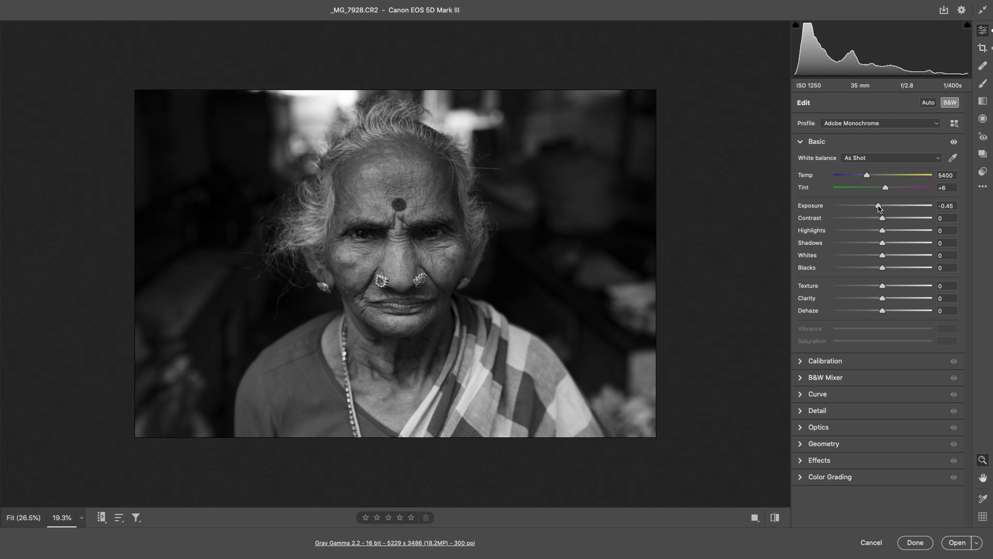
pyautogui.moveTo(878, 207); pyautogui.dragTo(876, 207)
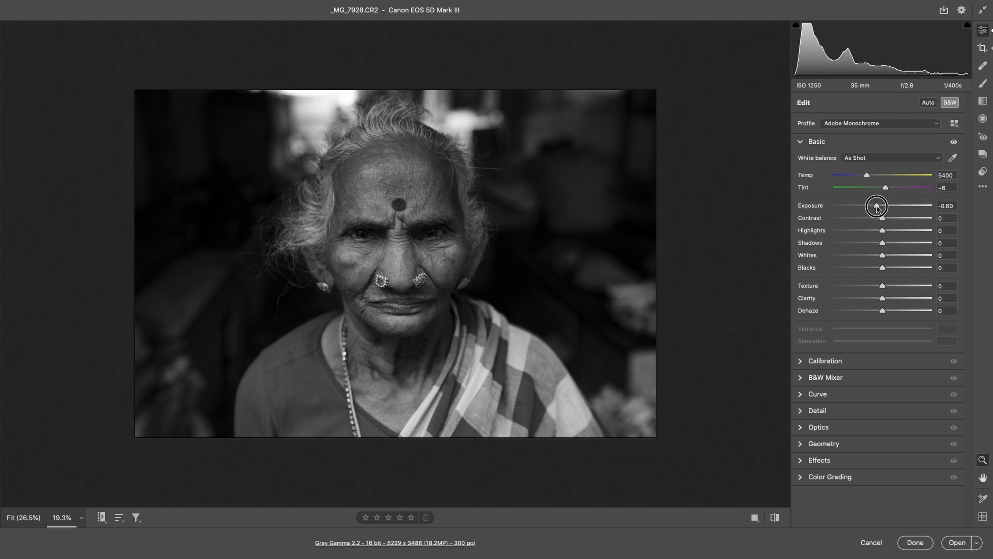
pyautogui.moveTo(877, 207); pyautogui.dragTo(875, 208)
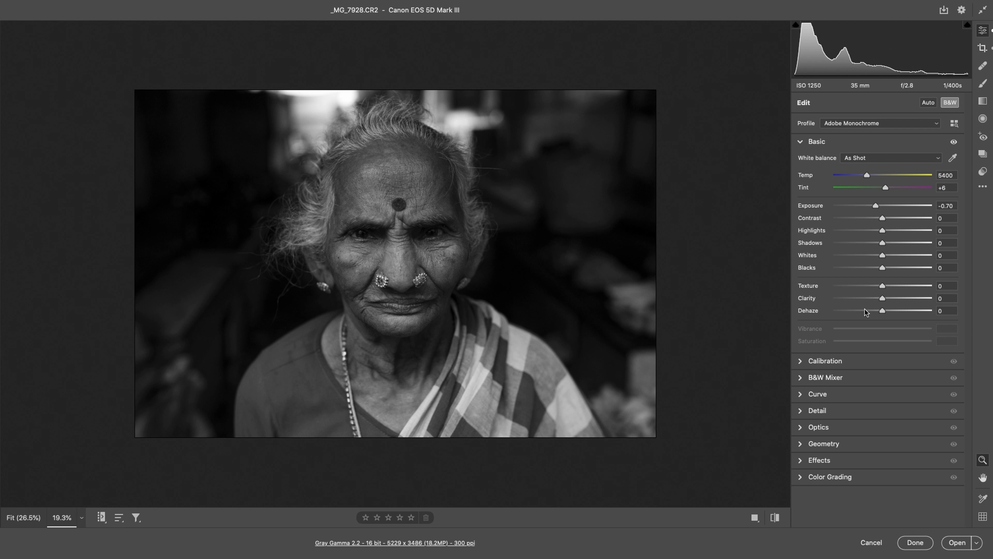
pyautogui.click(801, 142)
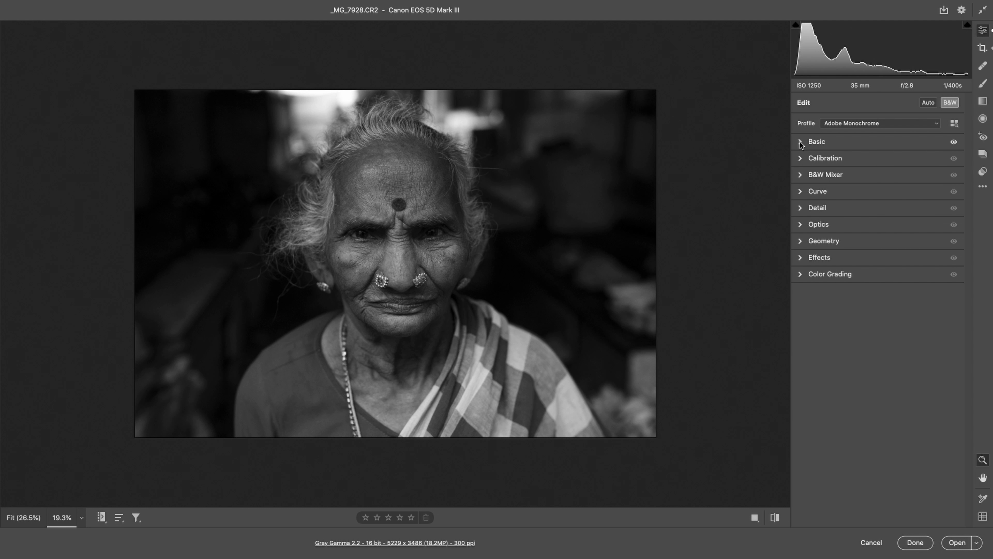
# Step: Darken the red tones in the black and white mix by setting Reds to -67
pyautogui.click(801, 176)
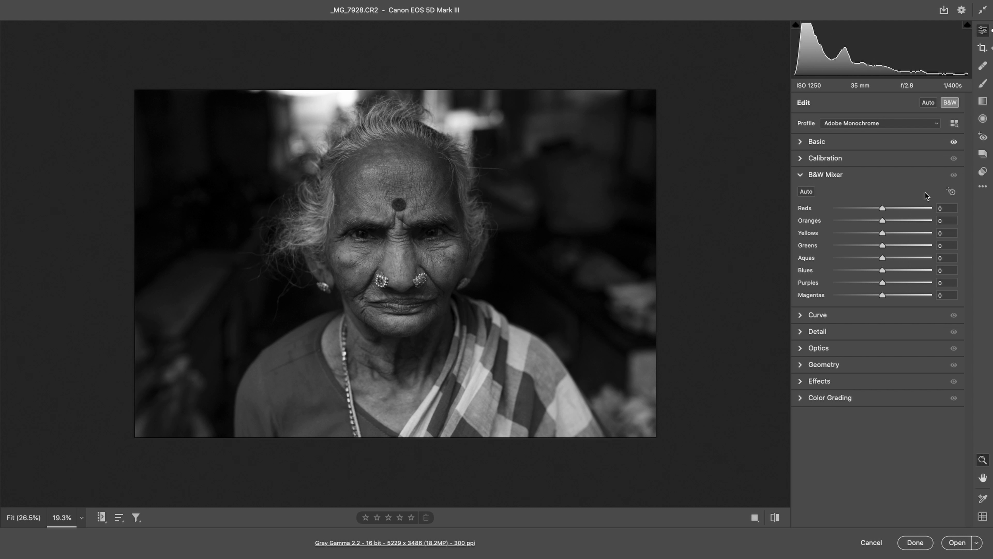
pyautogui.moveTo(882, 208)
pyautogui.mouseDown()
pyautogui.moveTo(857, 213)
pyautogui.moveTo(865, 213)
pyautogui.mouseUp()
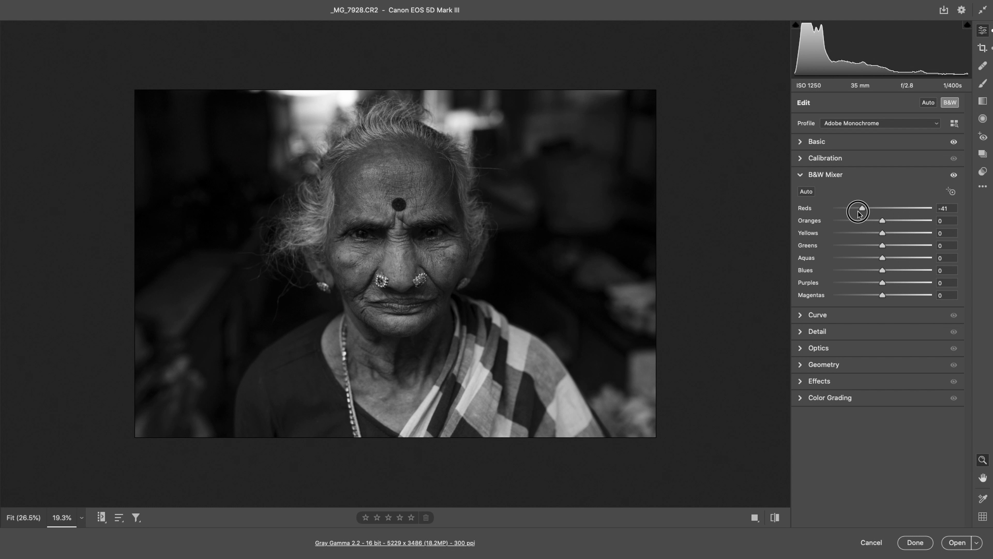
pyautogui.moveTo(861, 212); pyautogui.dragTo(856, 211)
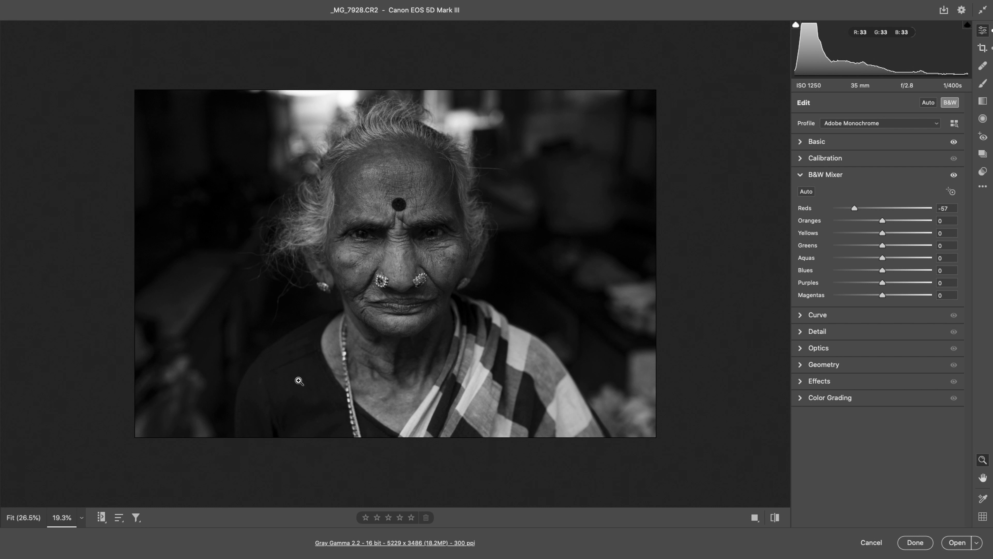
pyautogui.moveTo(856, 211); pyautogui.dragTo(853, 210)
pyautogui.moveTo(852, 210); pyautogui.dragTo(850, 211)
# Step: Set Oranges to +18 and Yellows to -24 in the black and white mix
pyautogui.moveTo(882, 223); pyautogui.dragTo(891, 222)
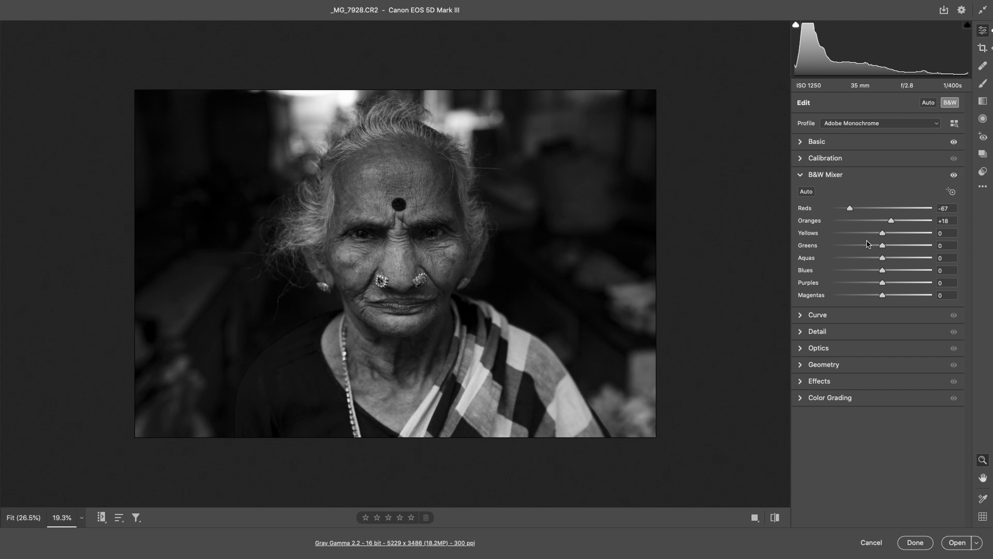
pyautogui.moveTo(883, 233); pyautogui.dragTo(871, 237)
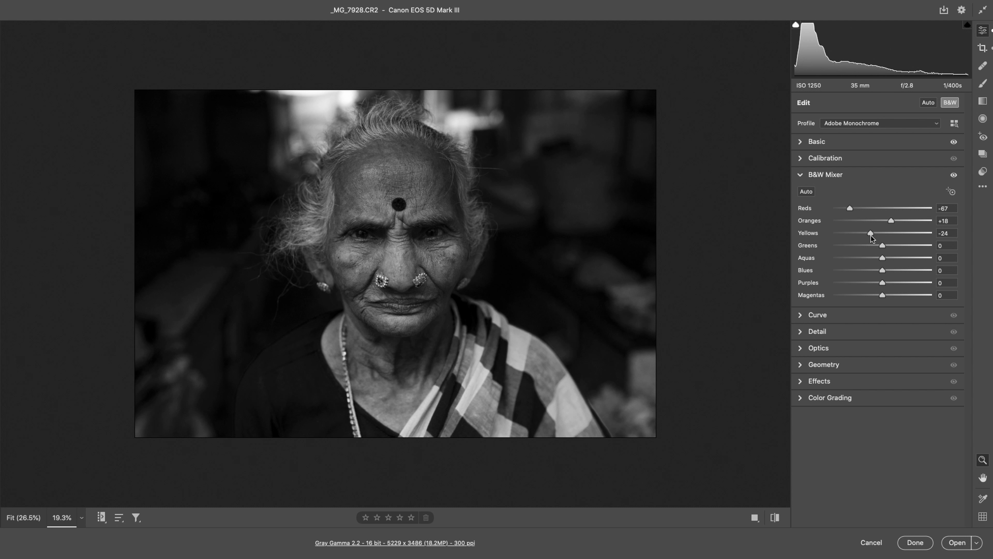
pyautogui.click(800, 176)
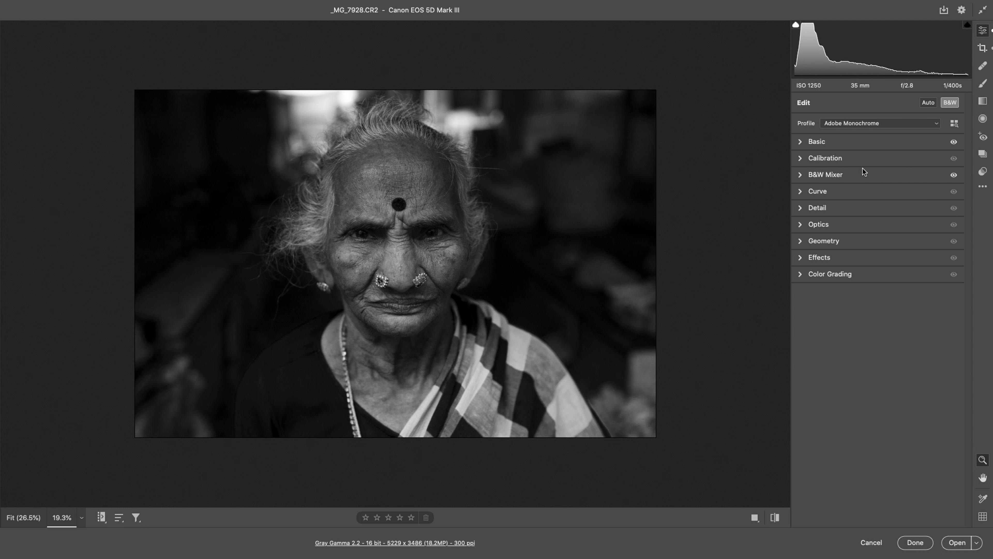
# Step: Sharpen the photo with an amount of 109, a radius of 1.1 and masking of 66
pyautogui.click(800, 208)
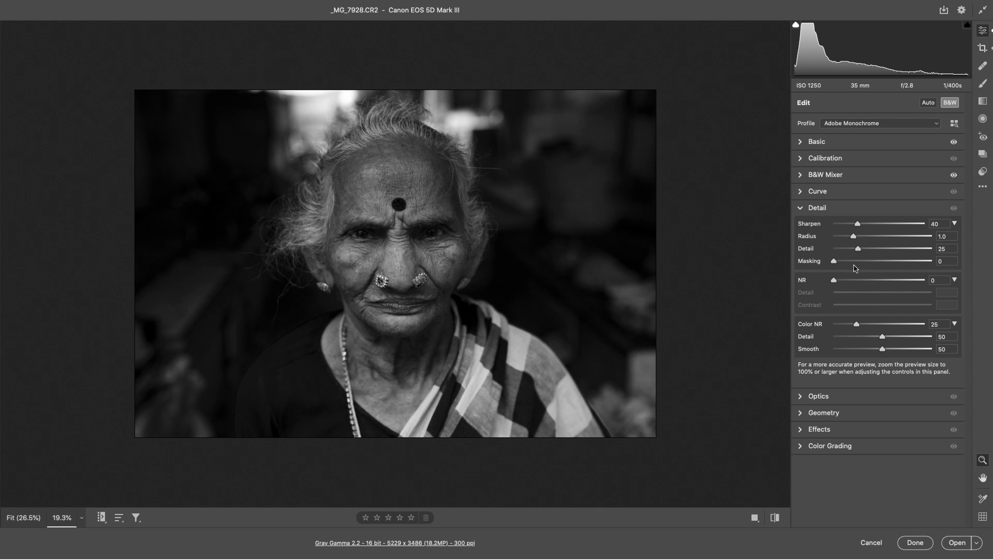
pyautogui.moveTo(834, 261); pyautogui.dragTo(898, 266)
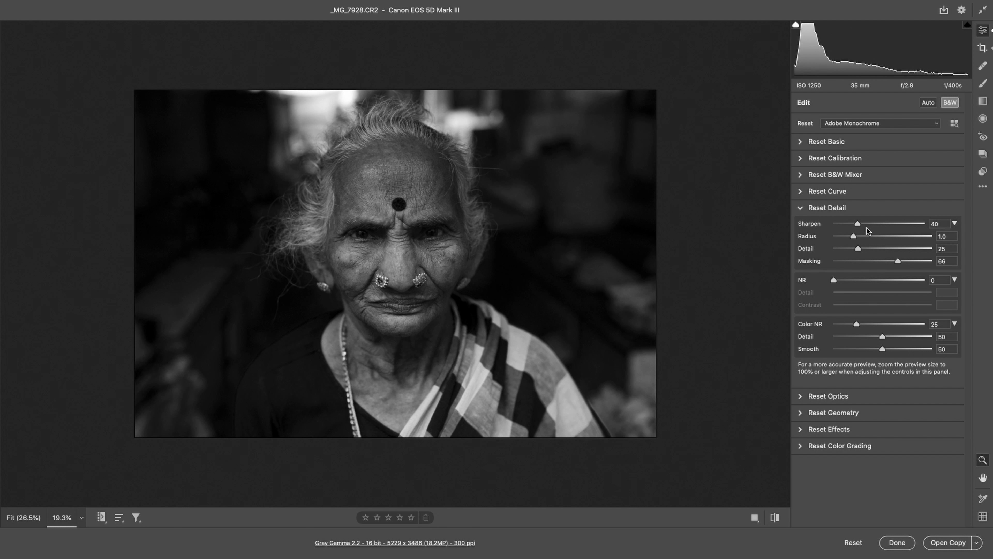
pyautogui.moveTo(858, 224)
pyautogui.mouseDown()
pyautogui.moveTo(899, 226)
pyautogui.moveTo(857, 236)
pyautogui.mouseUp()
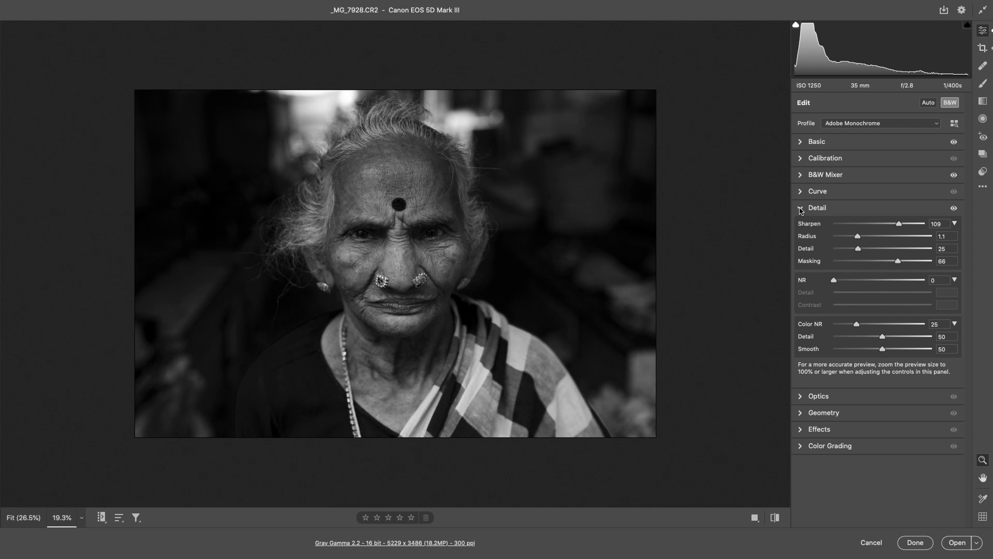
pyautogui.click(800, 209)
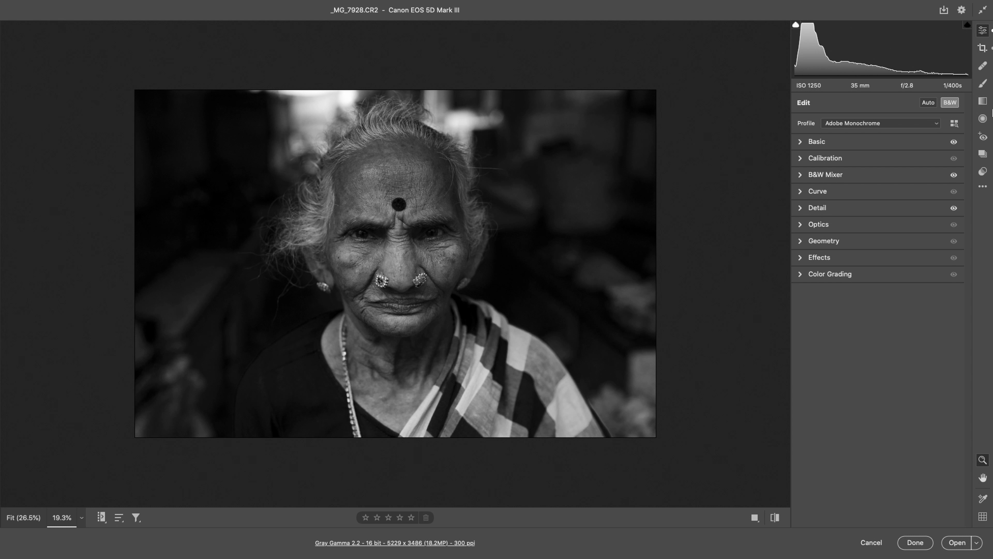
# Step: Place a slightly tilted graduated filter over the upper background, fading out across the forehead, with its mask overlay shown
pyautogui.click(984, 102)
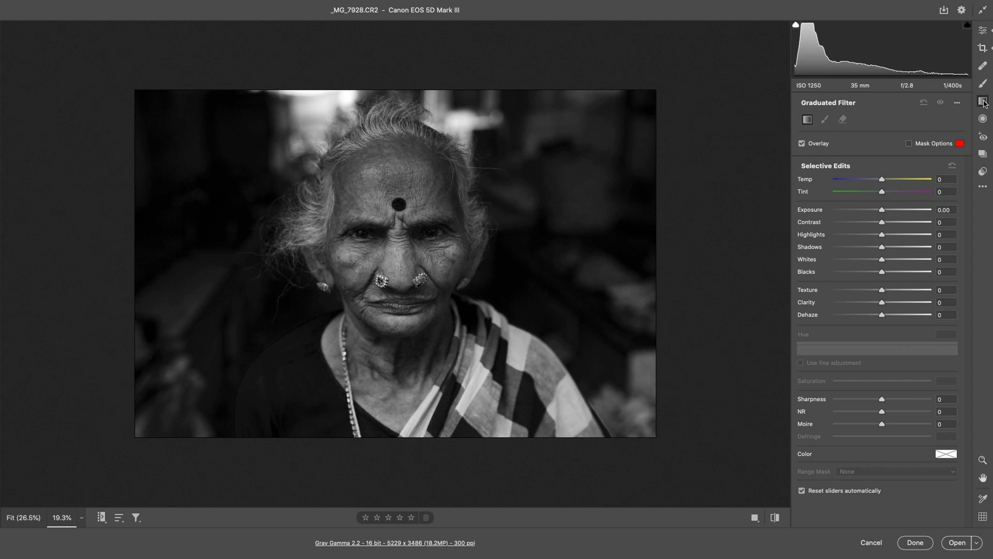
pyautogui.moveTo(308, 97); pyautogui.dragTo(343, 194)
pyautogui.moveTo(308, 98); pyautogui.dragTo(303, 74)
pyautogui.moveTo(322, 127); pyautogui.dragTo(323, 120)
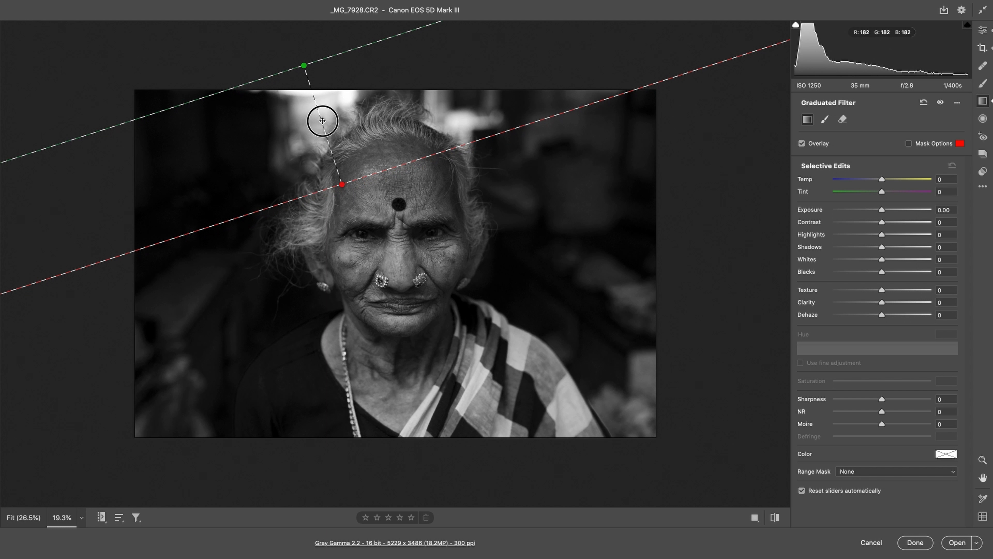
pyautogui.click(908, 145)
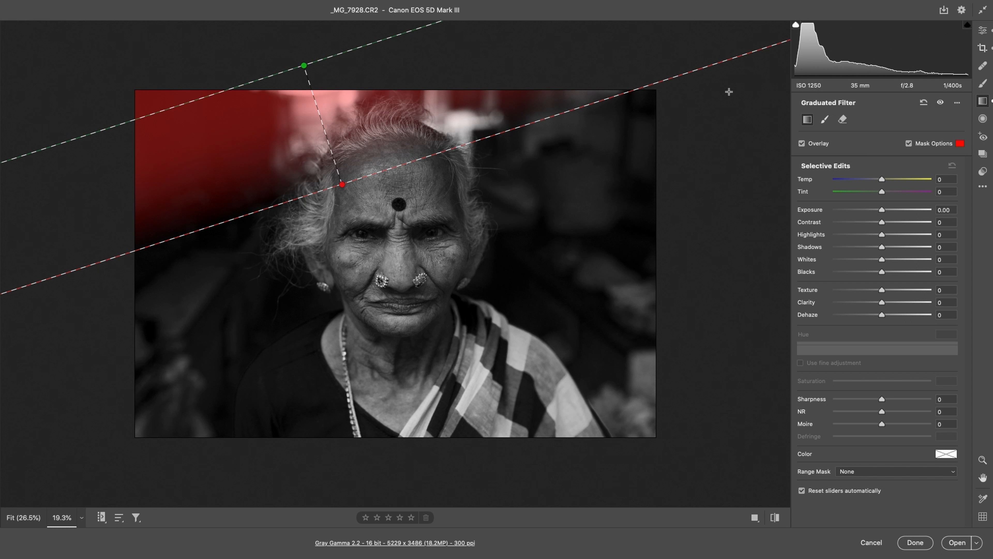
pyautogui.moveTo(326, 136); pyautogui.dragTo(418, 126)
pyautogui.moveTo(429, 169); pyautogui.dragTo(407, 179)
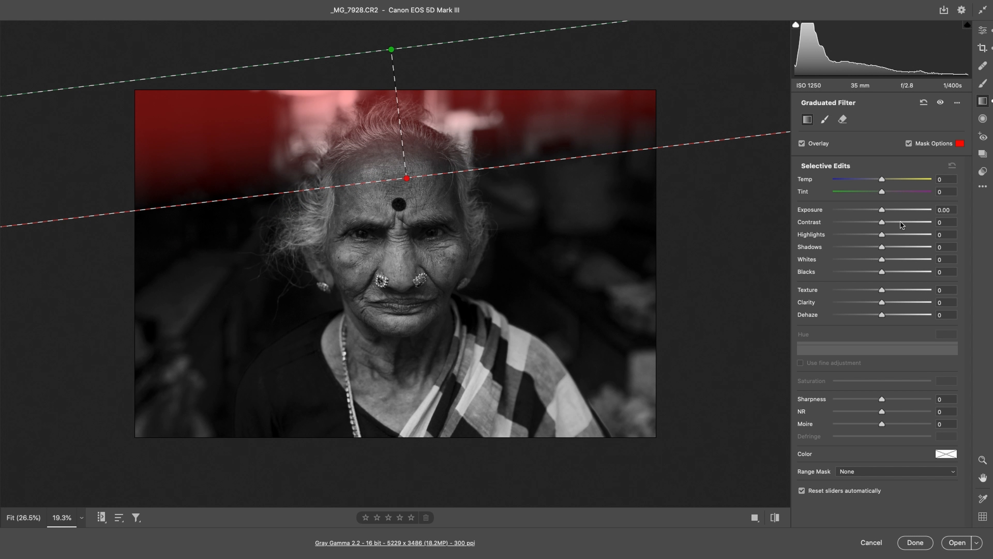
# Step: Darken the graduated filter area with exposure -0.75 and highlights -33, and shift the filter slightly sideways
pyautogui.moveTo(882, 210)
pyautogui.mouseDown()
pyautogui.moveTo(867, 237)
pyautogui.moveTo(874, 212)
pyautogui.mouseUp()
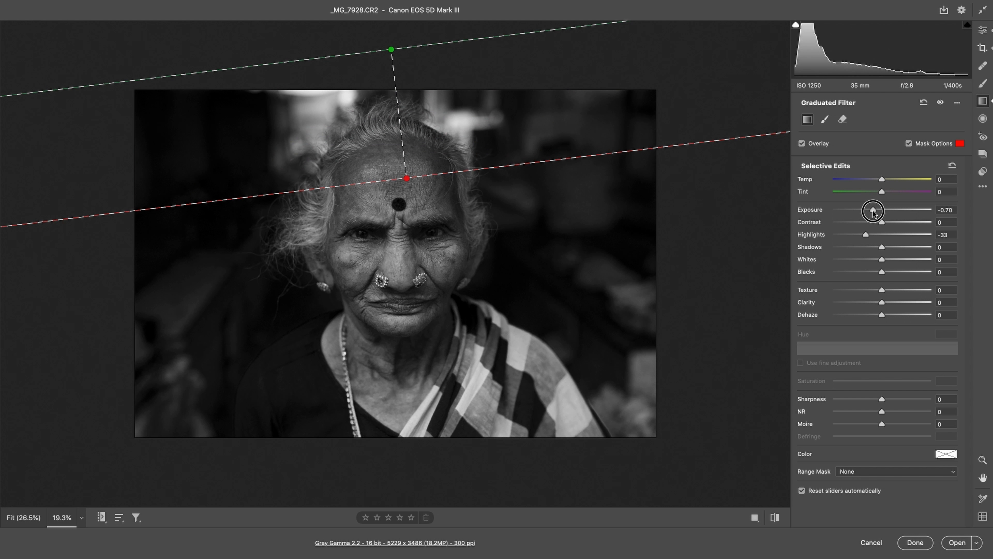
pyautogui.moveTo(874, 212); pyautogui.dragTo(874, 211)
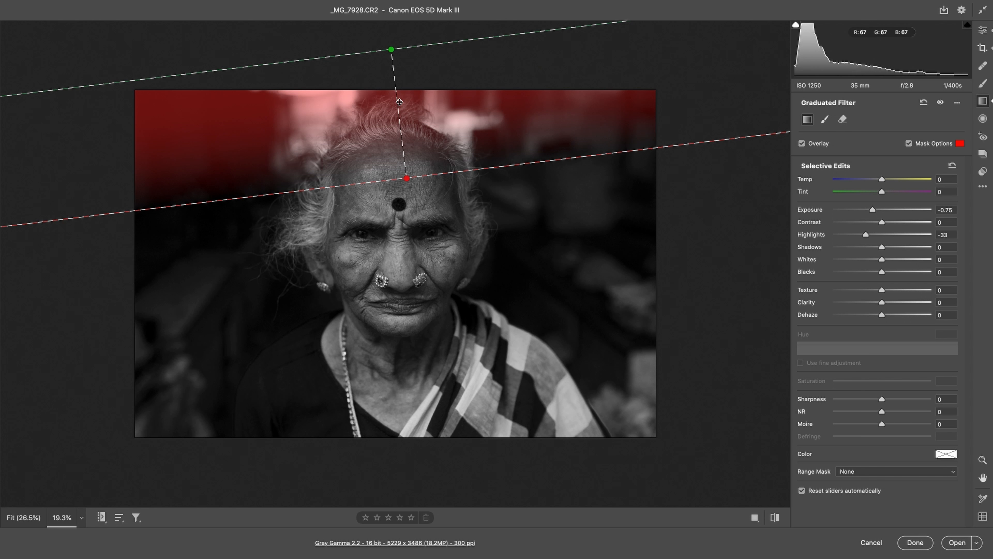
pyautogui.moveTo(396, 101); pyautogui.dragTo(394, 102)
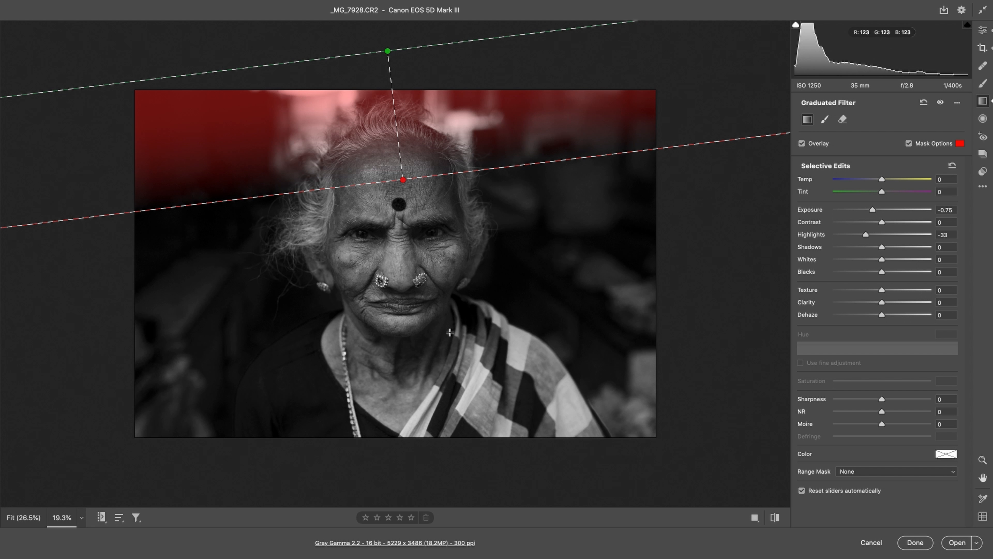
# Step: Draw an elliptical radial filter around the woman's head and neck and show its mask overlay
pyautogui.click(983, 119)
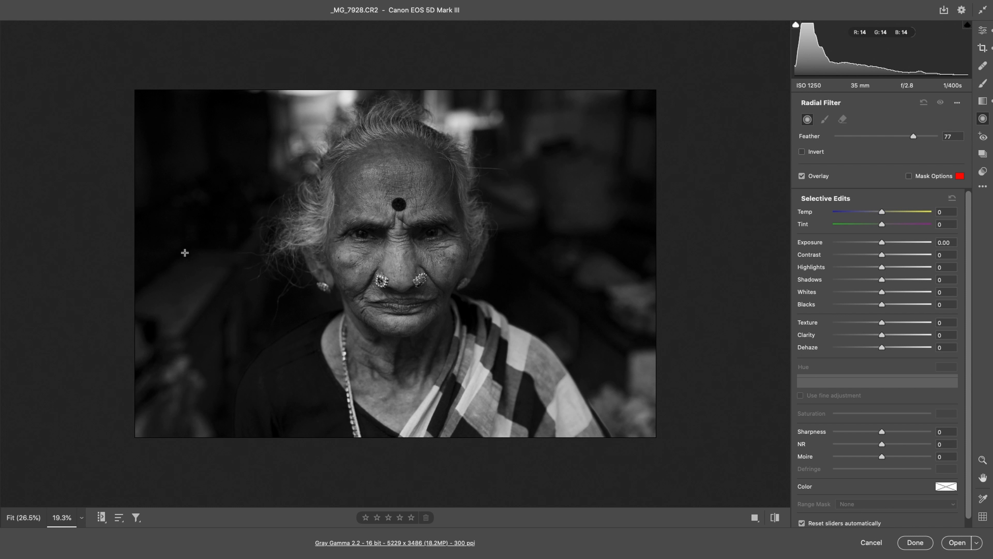
pyautogui.moveTo(395, 244); pyautogui.dragTo(482, 360)
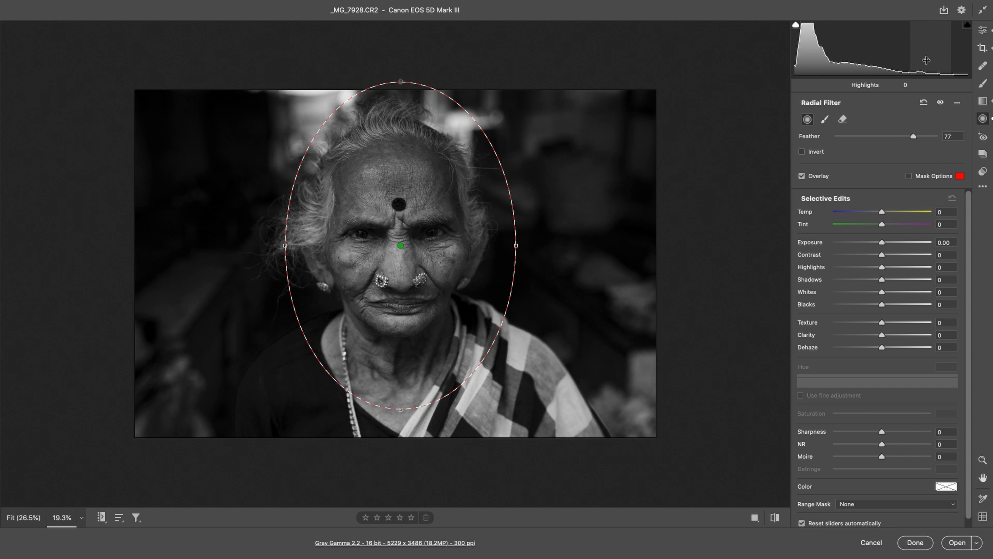
pyautogui.click(909, 176)
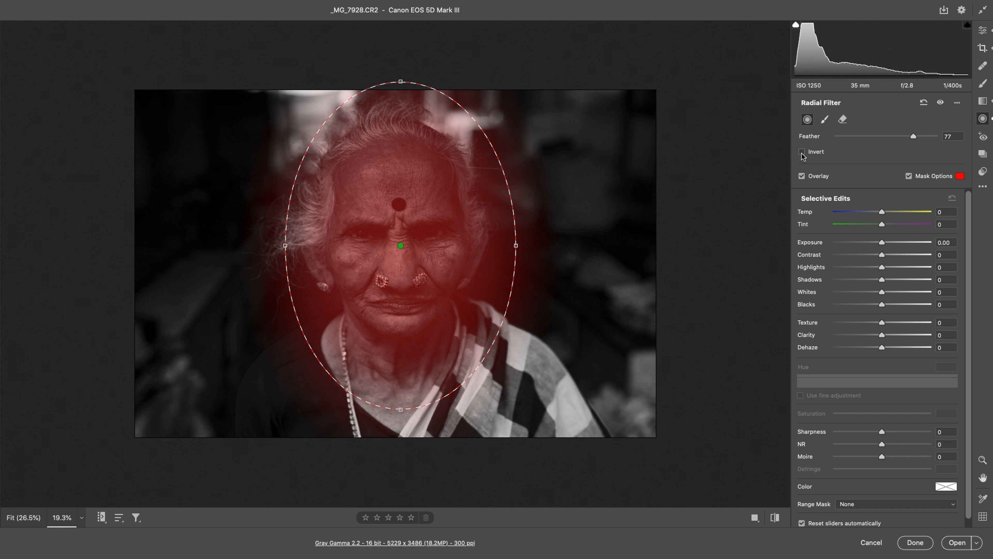
# Step: Invert the radial filter so it affects the surroundings, and set its feather to 27
pyautogui.moveTo(914, 137); pyautogui.dragTo(913, 137)
pyautogui.click(799, 152)
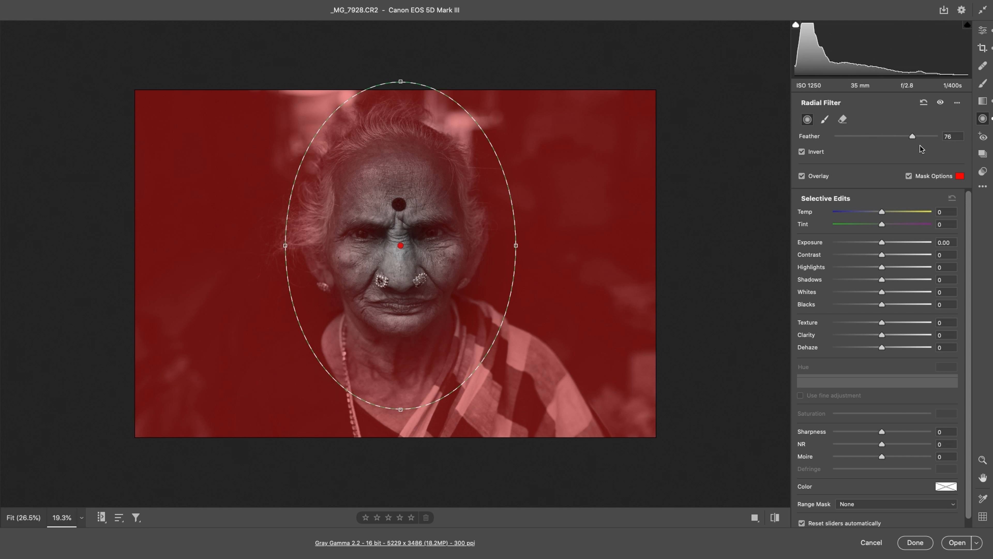
pyautogui.moveTo(913, 136); pyautogui.dragTo(862, 137)
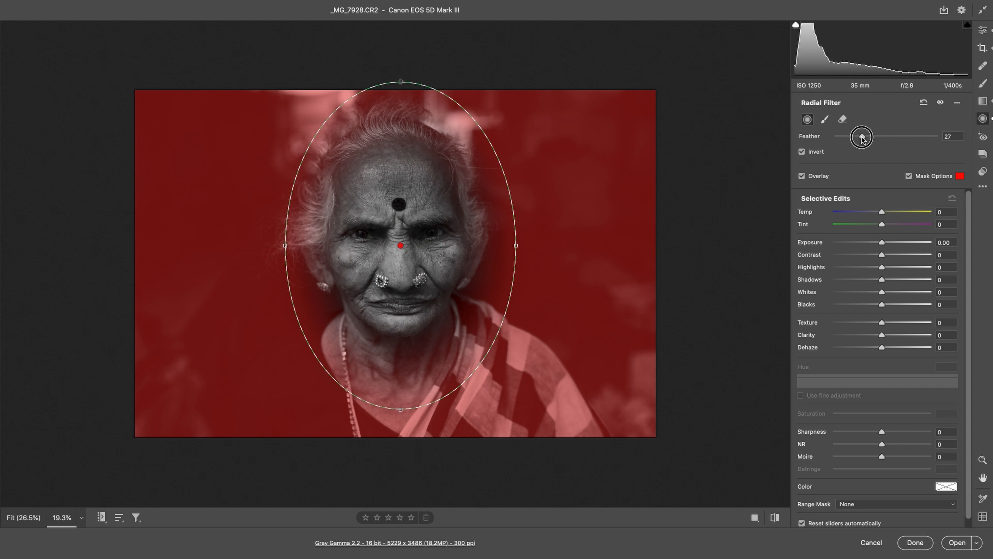
# Step: Widen and heighten the inverted radial filter well beyond the woman's head and neck, and set its feather to 76
pyautogui.moveTo(516, 245); pyautogui.dragTo(530, 245)
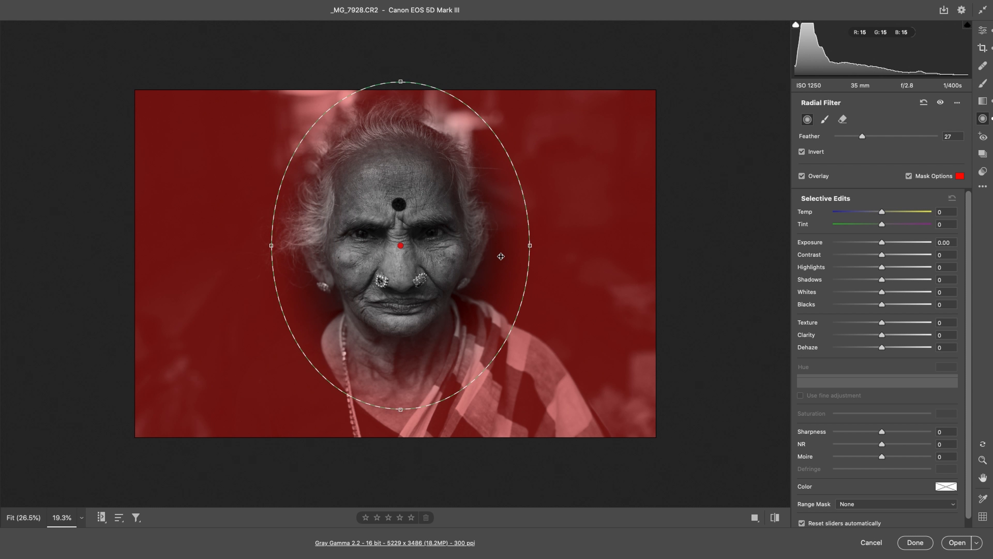
pyautogui.moveTo(400, 409); pyautogui.dragTo(401, 447)
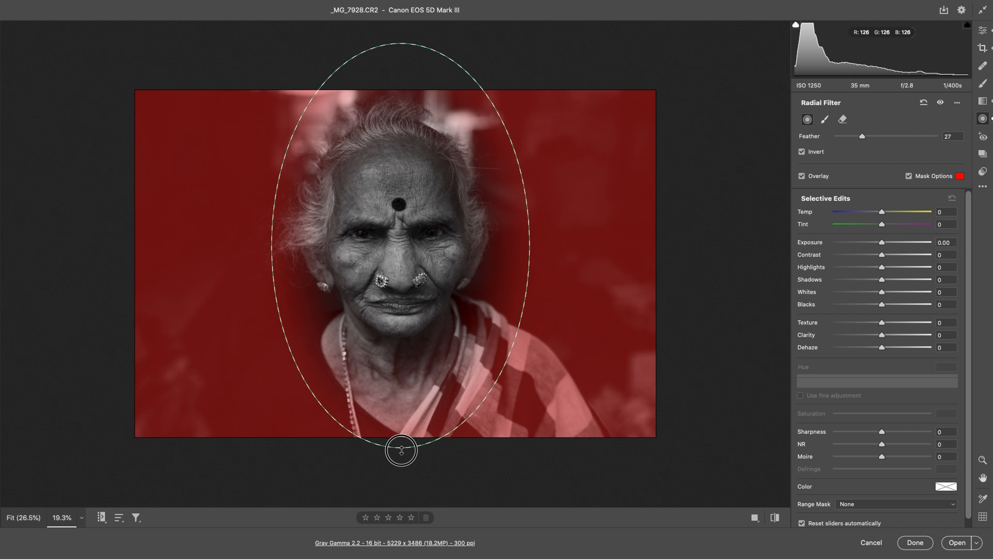
pyautogui.moveTo(863, 137); pyautogui.dragTo(912, 139)
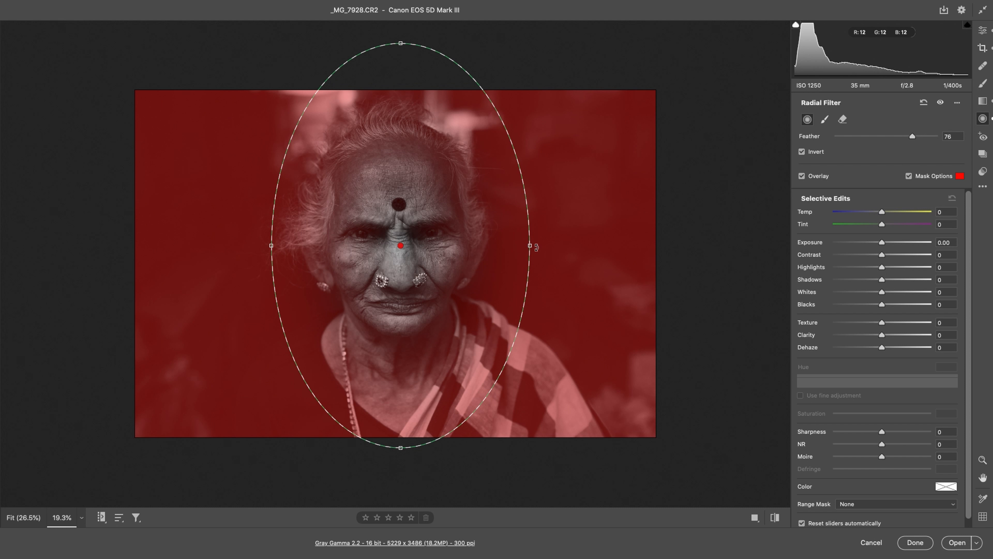
pyautogui.moveTo(531, 246); pyautogui.dragTo(554, 245)
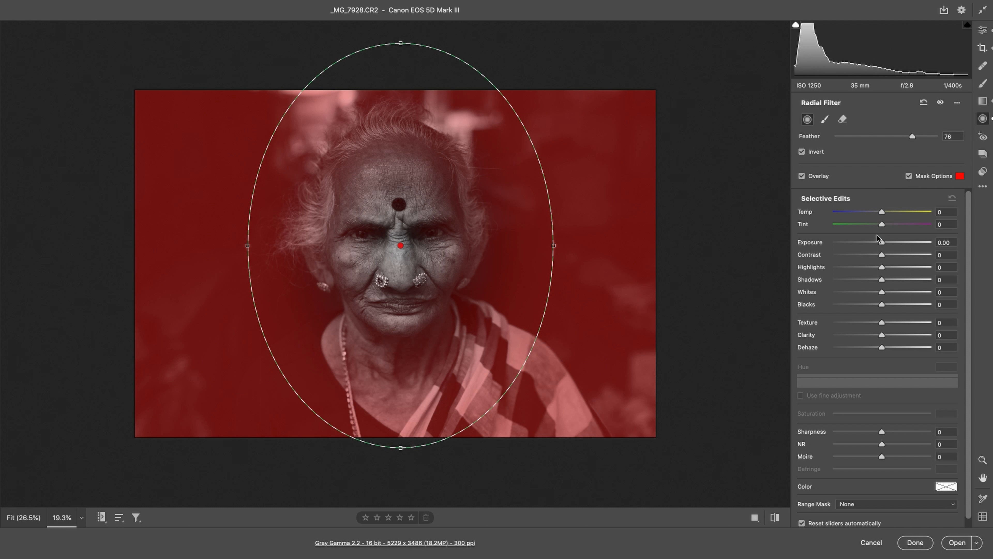
# Step: Darken the surroundings in the radial filter with exposure -0.70 and highlights -24, and return to the general edit settings
pyautogui.moveTo(882, 245); pyautogui.dragTo(871, 269)
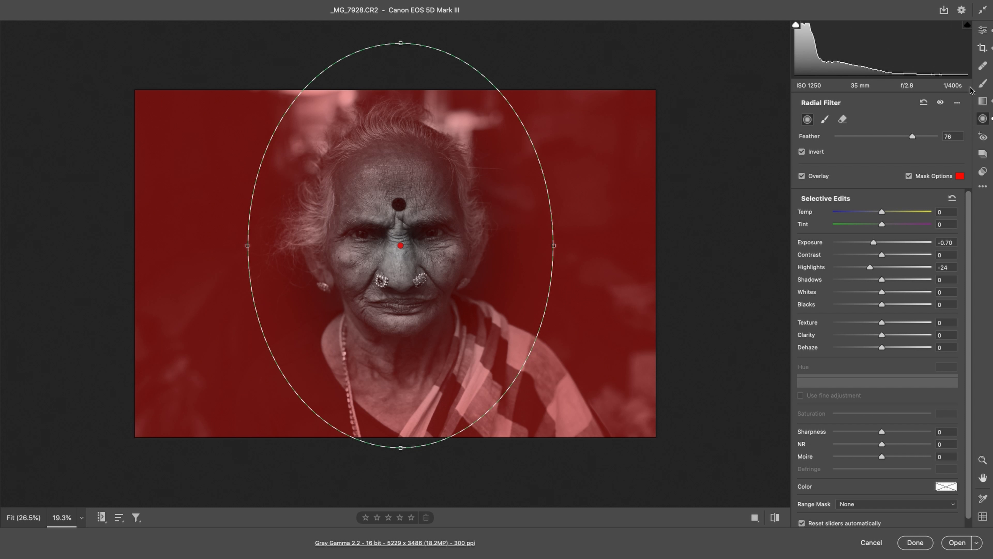
pyautogui.click(983, 118)
pyautogui.click(983, 31)
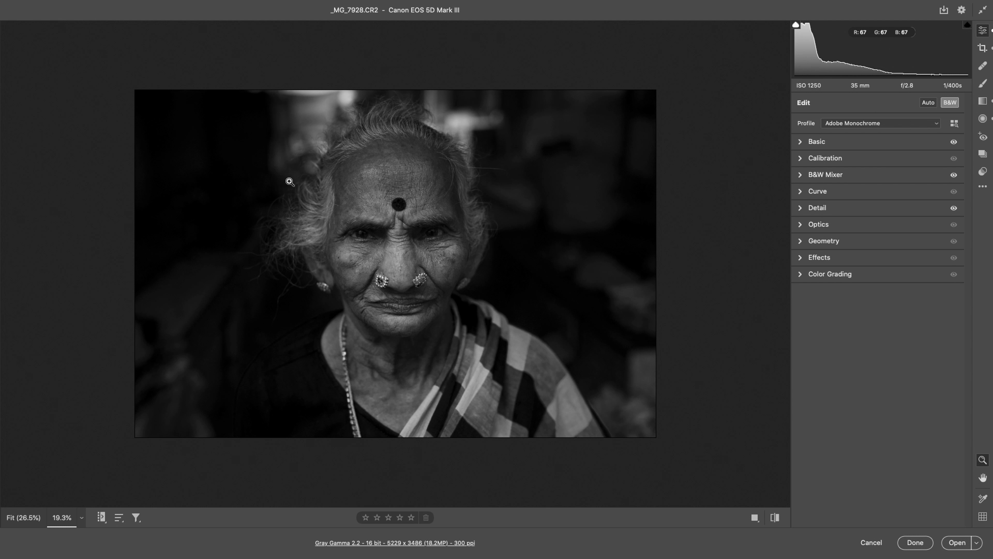
# Step: Draw a second elliptical radial filter over the woman's face and neck, not inverted, and widen it slightly
pyautogui.click(983, 118)
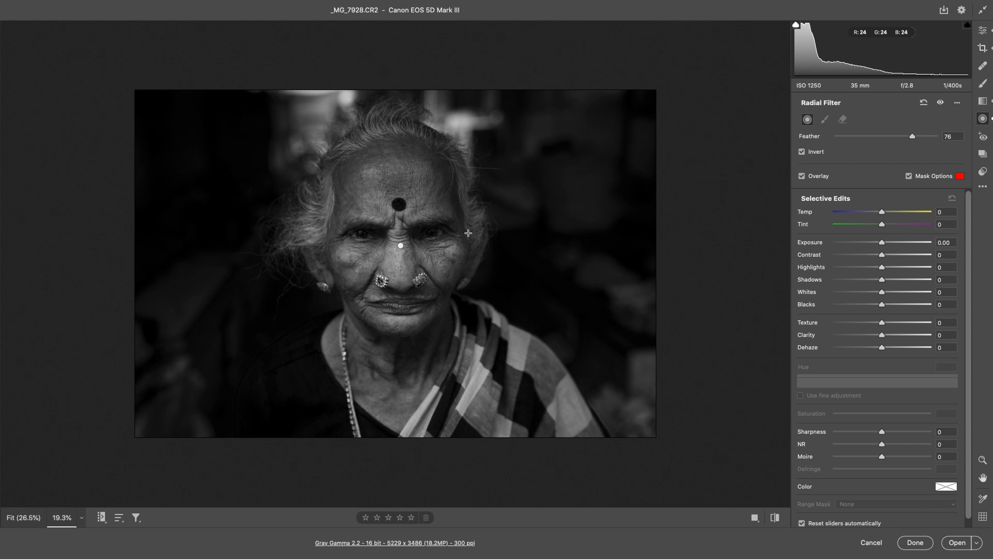
pyautogui.moveTo(397, 260); pyautogui.dragTo(481, 373)
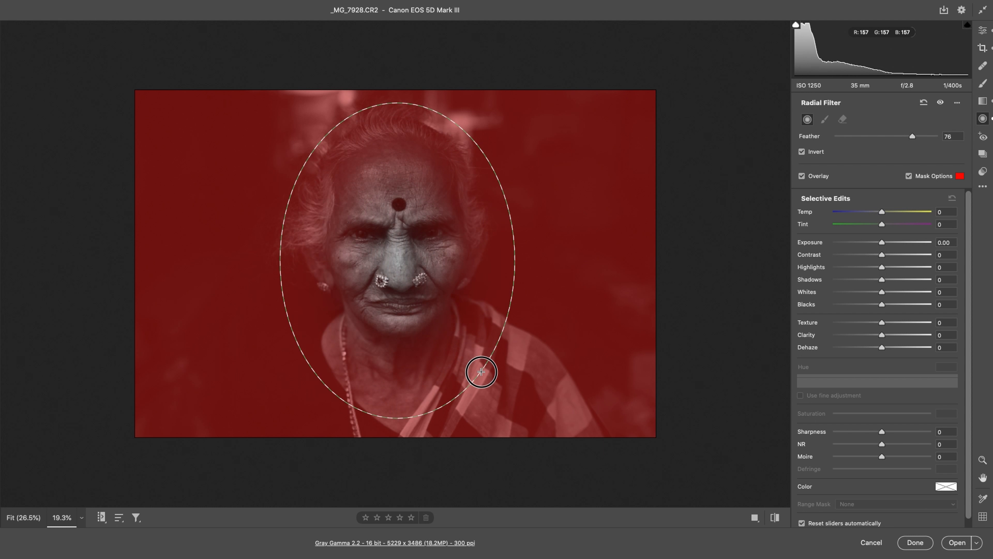
pyautogui.click(801, 153)
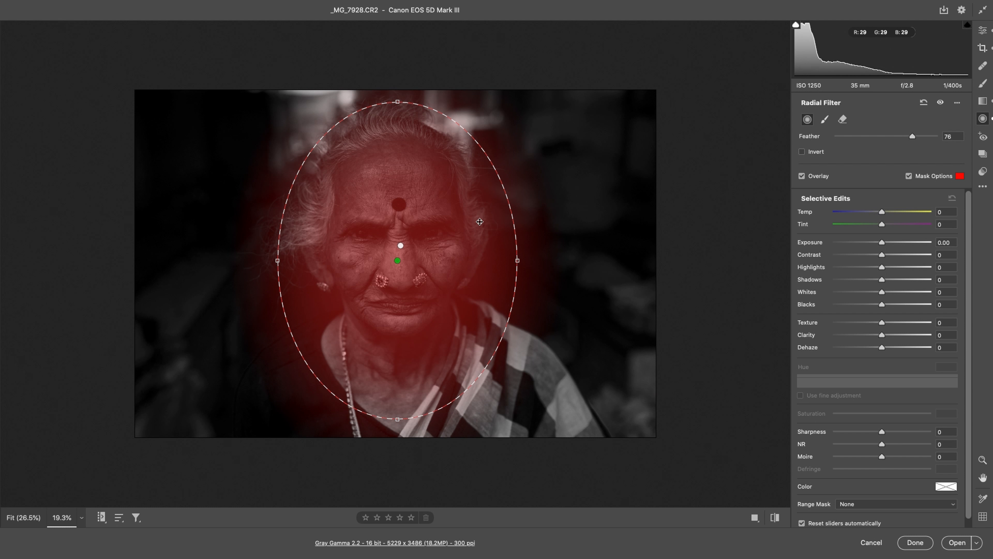
pyautogui.moveTo(513, 263); pyautogui.dragTo(520, 261)
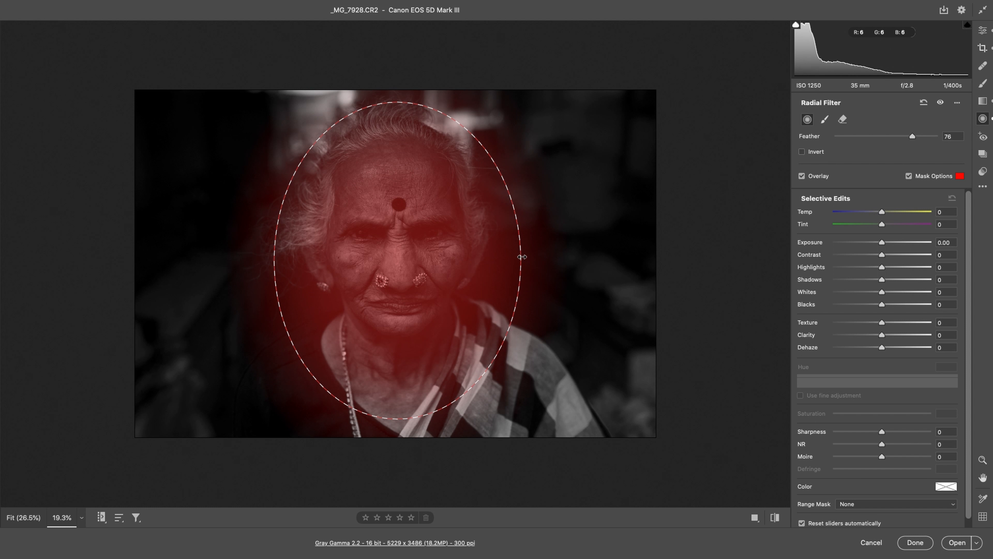
# Step: Give the face filter exposure +0.25, contrast +6, highlights +2, texture +12 and clarity +13, and raise its sharpness slightly
pyautogui.moveTo(881, 244)
pyautogui.mouseDown()
pyautogui.moveTo(884, 267)
pyautogui.moveTo(885, 245)
pyautogui.moveTo(888, 255)
pyautogui.mouseUp()
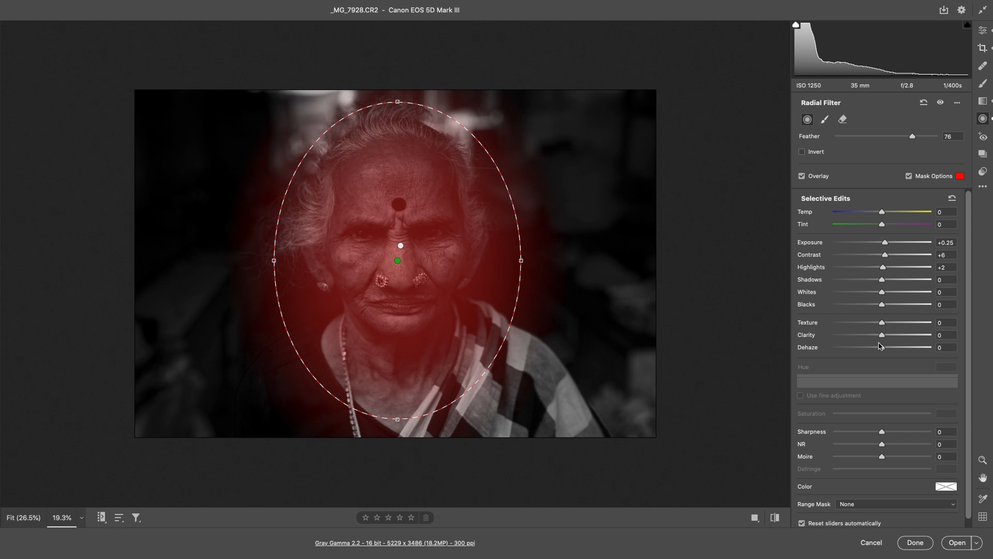
pyautogui.moveTo(881, 324); pyautogui.dragTo(888, 335)
pyautogui.doubleClick(888, 322)
pyautogui.moveTo(881, 322); pyautogui.dragTo(888, 322)
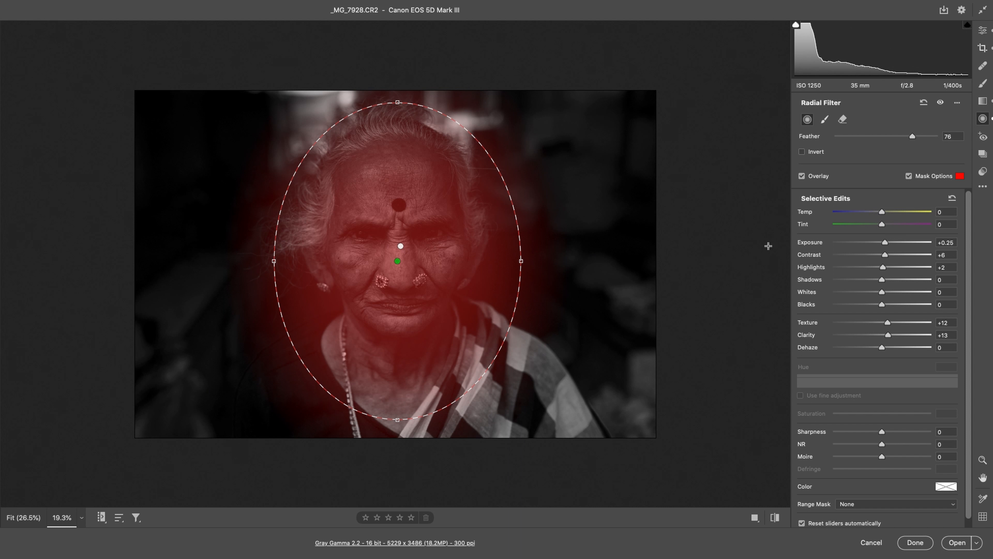
pyautogui.moveTo(883, 431); pyautogui.dragTo(885, 433)
pyautogui.click(982, 30)
# Step: Paint an adjustment brush mask over both eyes at size 4, with the mask overlay shown
pyautogui.moveTo(428, 253); pyautogui.dragTo(484, 268)
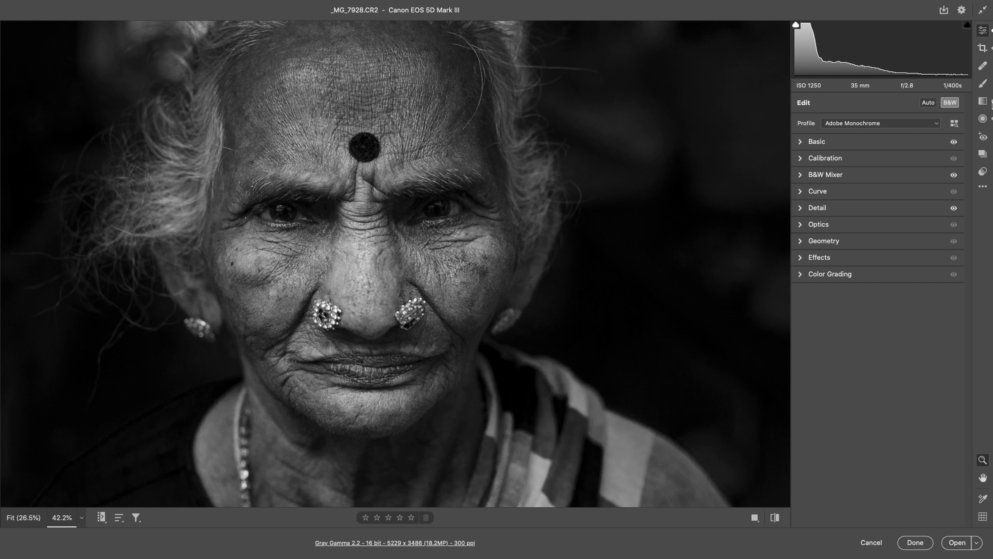
pyautogui.click(983, 84)
pyautogui.click(908, 162)
pyautogui.moveTo(419, 210); pyautogui.dragTo(489, 201)
pyautogui.moveTo(313, 215); pyautogui.dragTo(256, 213)
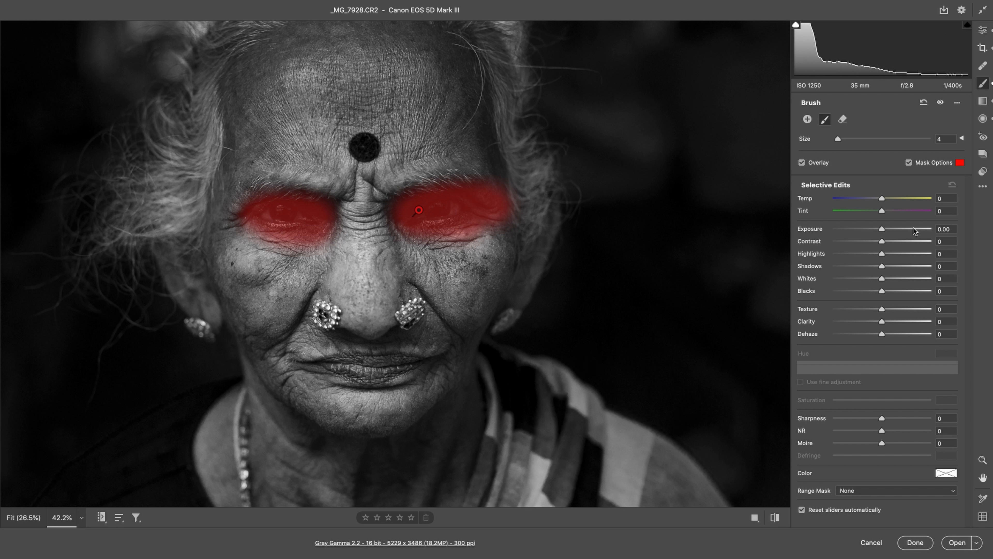
# Step: Slightly raise the exposure, shadows and contrast of the painted eye areas, and return to the general edit settings
pyautogui.moveTo(884, 231); pyautogui.dragTo(889, 228)
pyautogui.moveTo(882, 266)
pyautogui.mouseDown()
pyautogui.moveTo(891, 266)
pyautogui.moveTo(888, 241)
pyautogui.mouseUp()
pyautogui.click(983, 30)
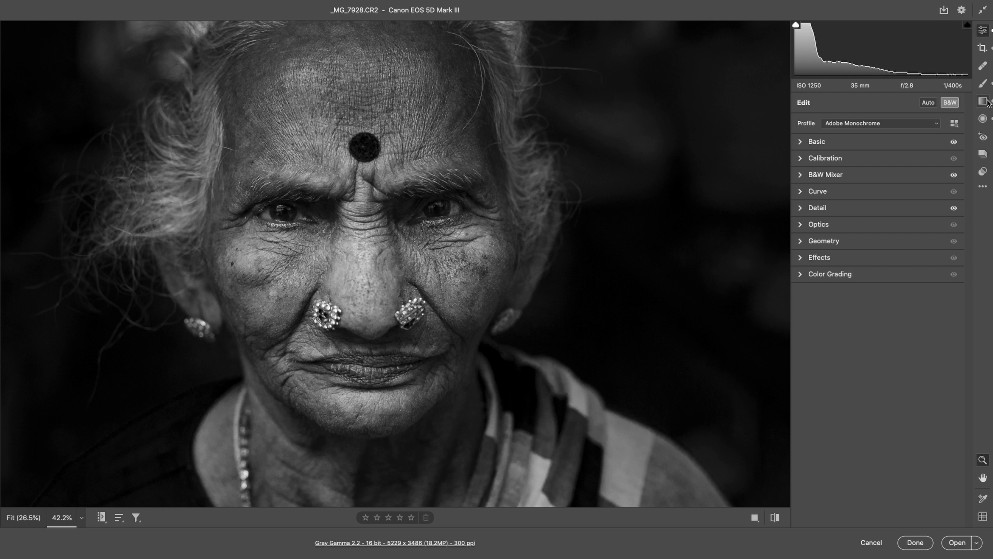
# Step: Paint a second brush adjustment over the forehead, both cheeks, the lips and the creases beside the mouth, varying the brush size
pyautogui.click(983, 85)
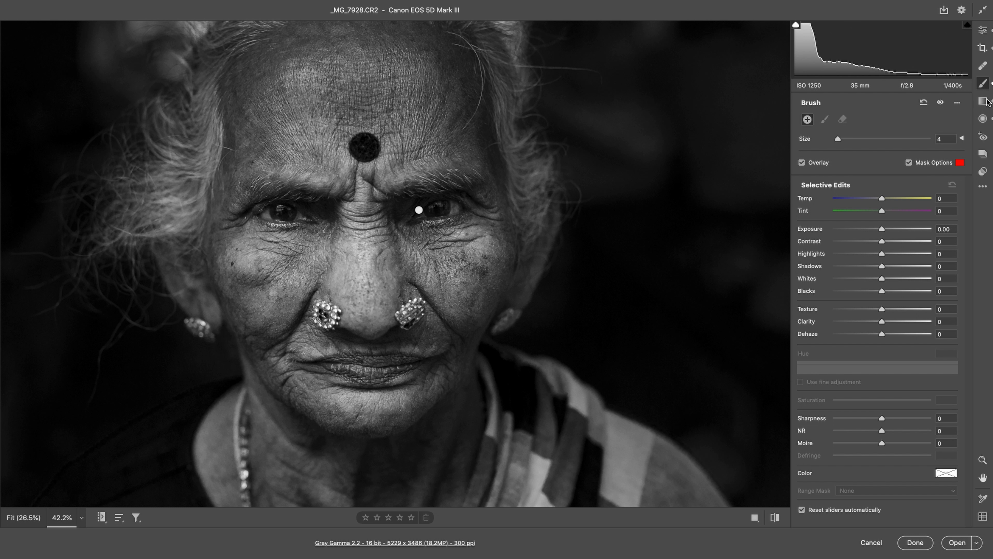
pyautogui.scroll(2, 436, 247)
pyautogui.scroll(5, 427, 247)
pyautogui.scroll(-5, 475, 245)
pyautogui.click(475, 245)
pyautogui.moveTo(432, 241); pyautogui.dragTo(481, 242)
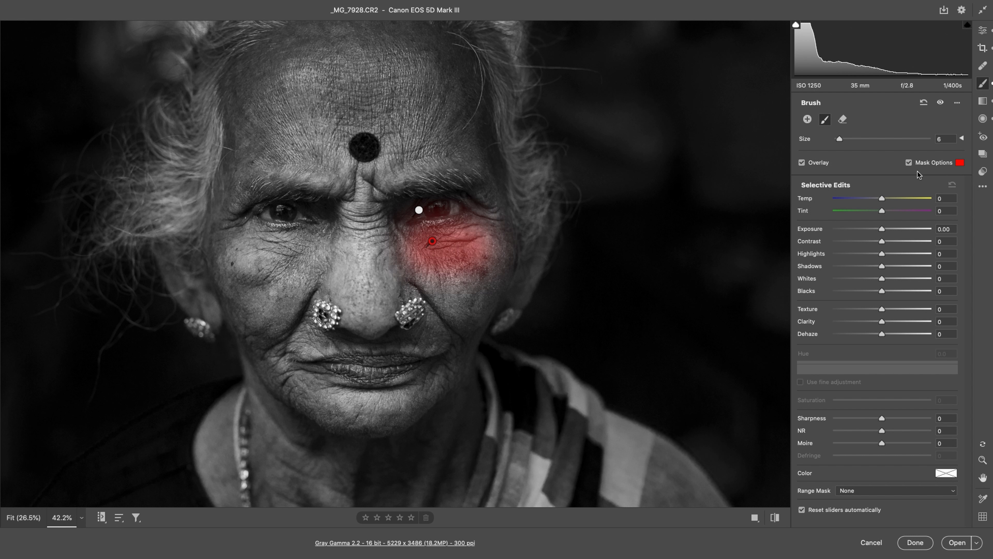
pyautogui.scroll(5, 480, 220)
pyautogui.moveTo(450, 118); pyautogui.dragTo(293, 117)
pyautogui.scroll(-5, 274, 250)
pyautogui.moveTo(254, 254); pyautogui.dragTo(305, 250)
pyautogui.scroll(-4, 344, 369)
pyautogui.moveTo(342, 367); pyautogui.dragTo(424, 366)
pyautogui.scroll(4, 281, 340)
pyautogui.moveTo(274, 329); pyautogui.dragTo(305, 358)
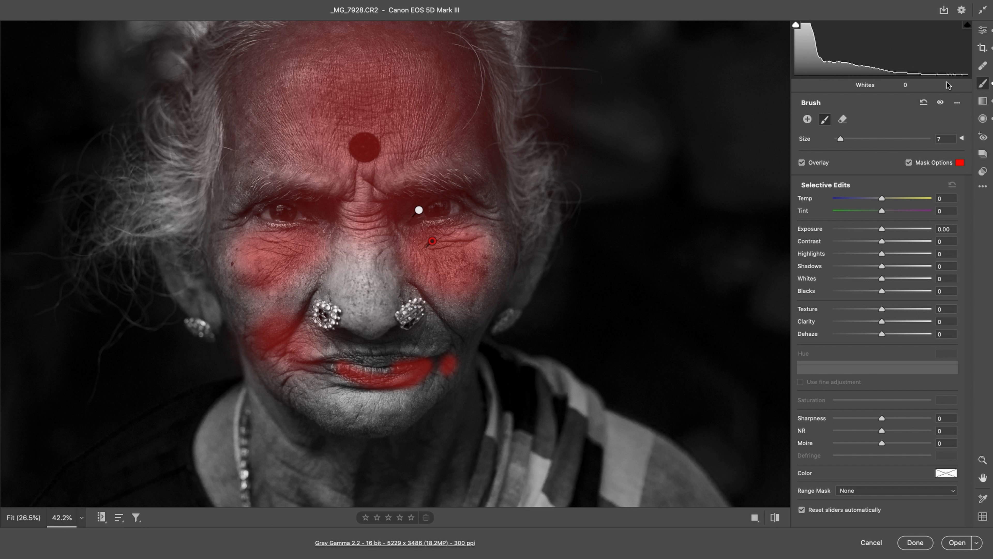
# Step: Set the painted skin areas to contrast +9, texture +3 and clarity +3, and return to the general edit settings
pyautogui.click(886, 242)
pyautogui.click(883, 309)
pyautogui.click(883, 321)
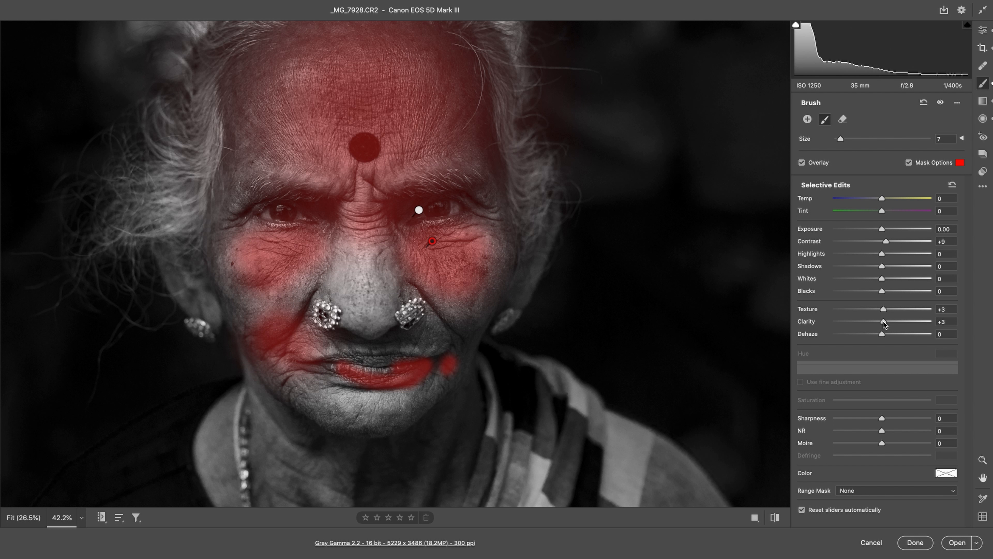
pyautogui.click(983, 32)
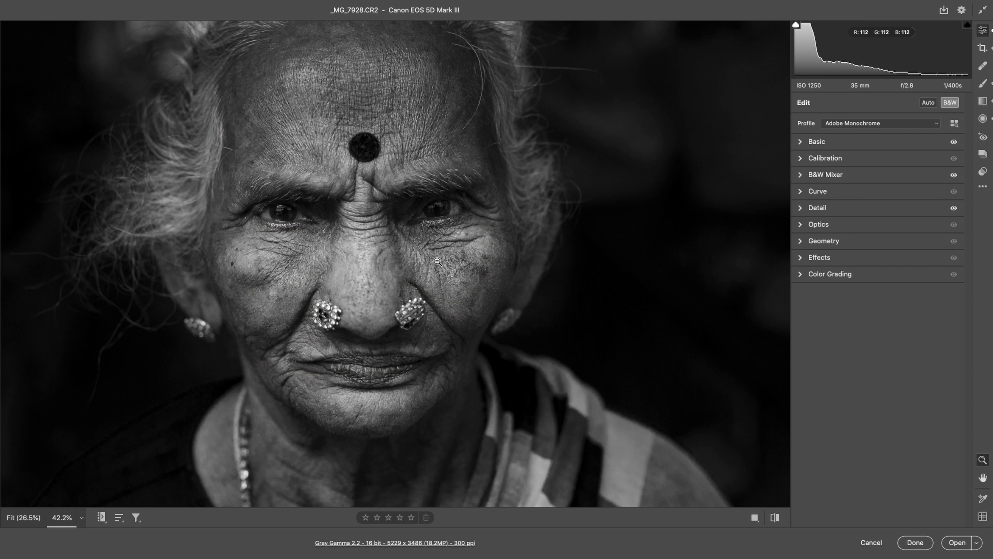
# Step: Set the reds in the black and white mix to -53
pyautogui.moveTo(446, 263); pyautogui.dragTo(413, 261)
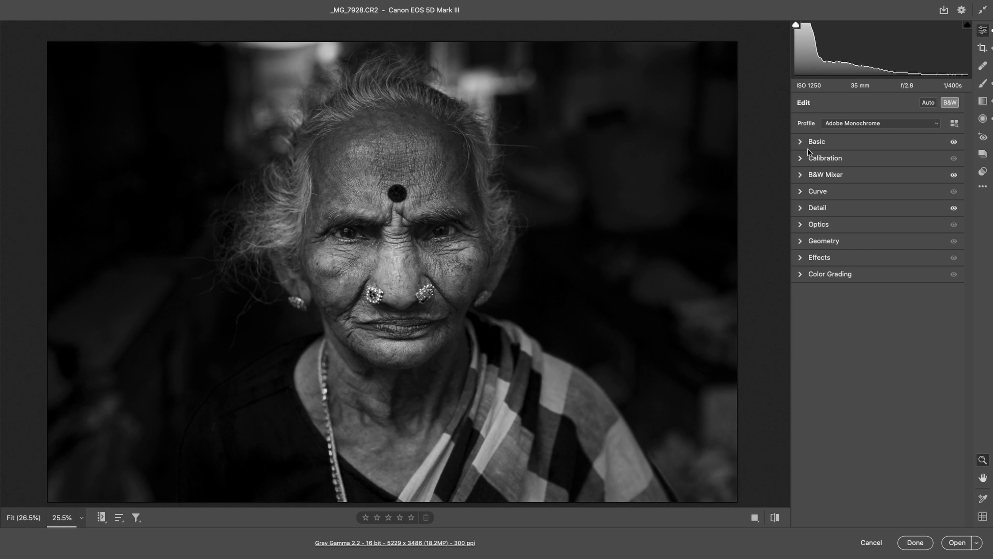
pyautogui.click(801, 177)
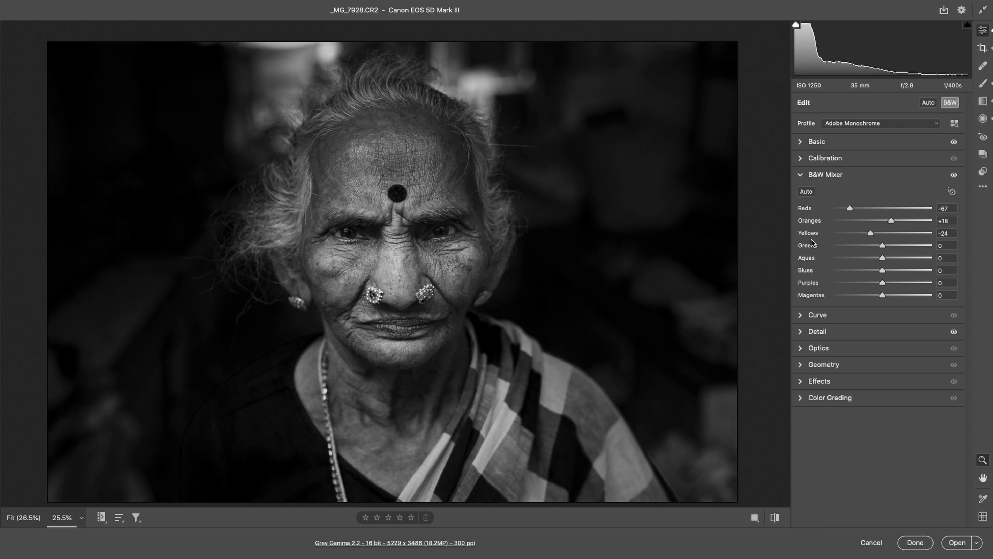
pyautogui.click(850, 210)
pyautogui.moveTo(851, 210); pyautogui.dragTo(857, 210)
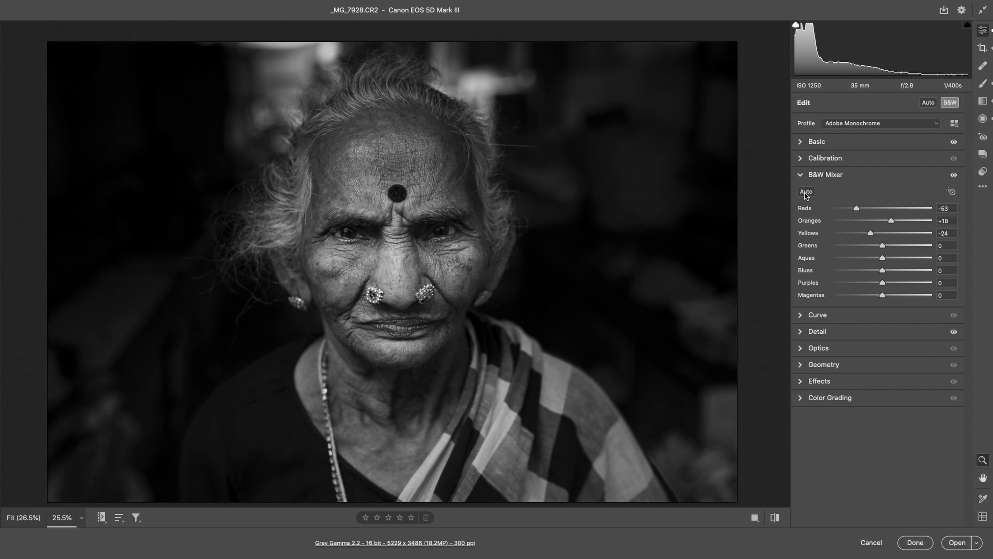
# Step: Add graduated filters over the right and left background, fading towards the head, and darken them with exposure -0.60 and highlights -33
pyautogui.click(984, 103)
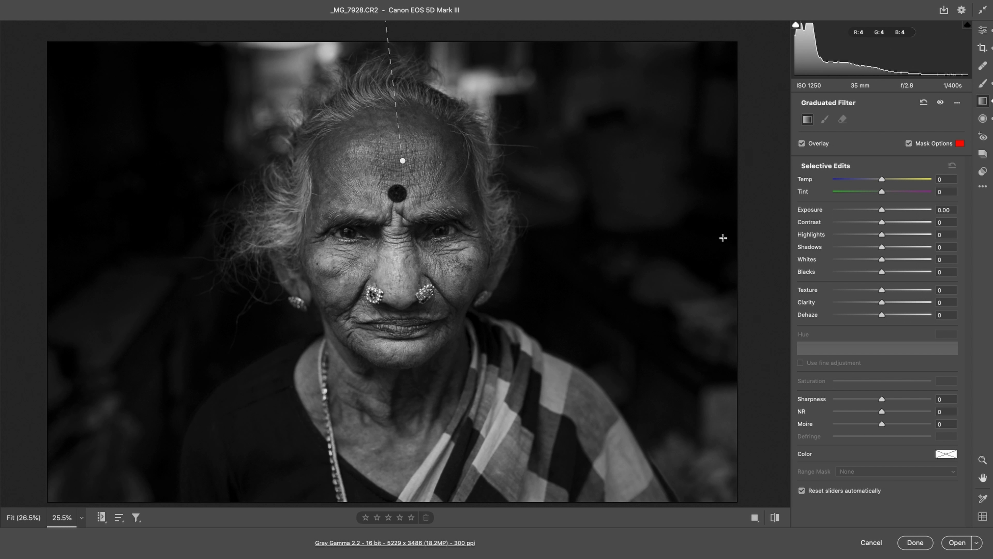
pyautogui.moveTo(737, 242); pyautogui.dragTo(524, 289)
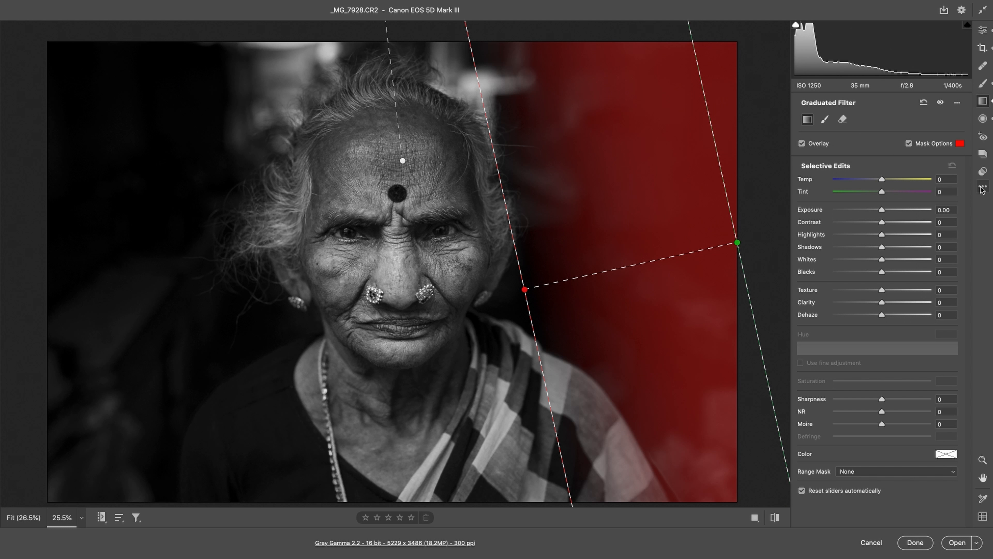
pyautogui.moveTo(882, 210); pyautogui.dragTo(865, 236)
pyautogui.moveTo(86, 261); pyautogui.dragTo(255, 318)
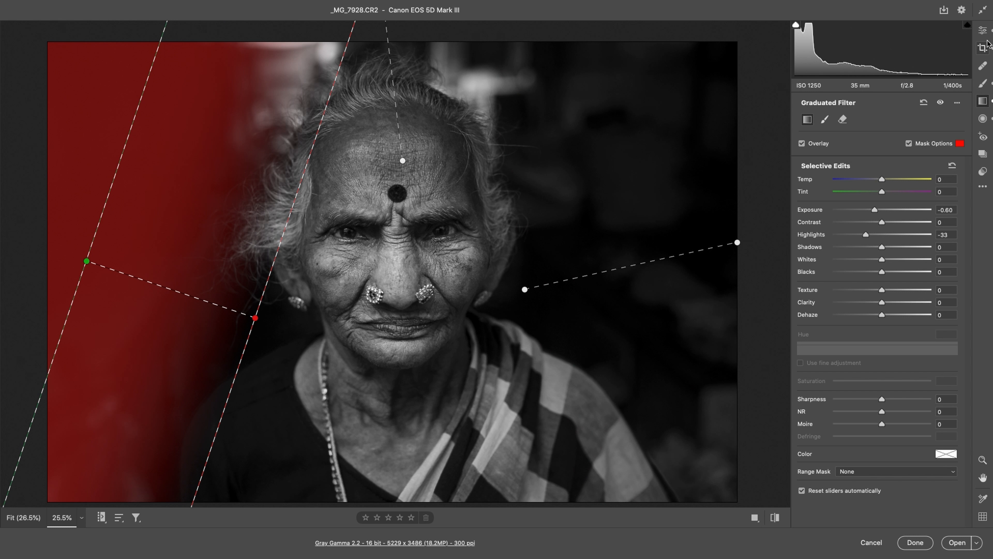
pyautogui.click(985, 31)
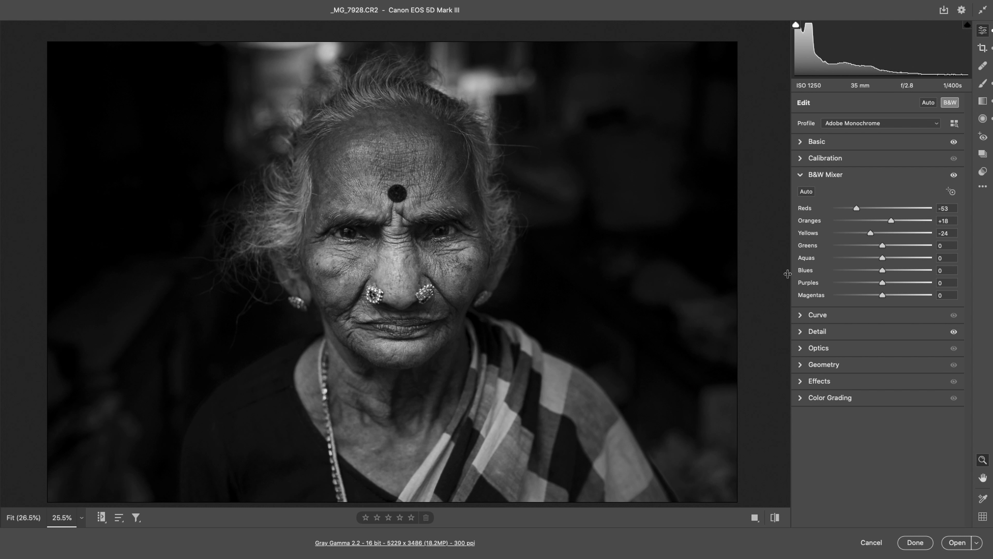
# Step: Fine-tune the photo's overall contrast and slightly lower its highlights in the basic tonal settings
pyautogui.moveTo(450, 311)
pyautogui.mouseDown()
pyautogui.moveTo(407, 315)
pyautogui.moveTo(447, 311)
pyautogui.mouseUp()
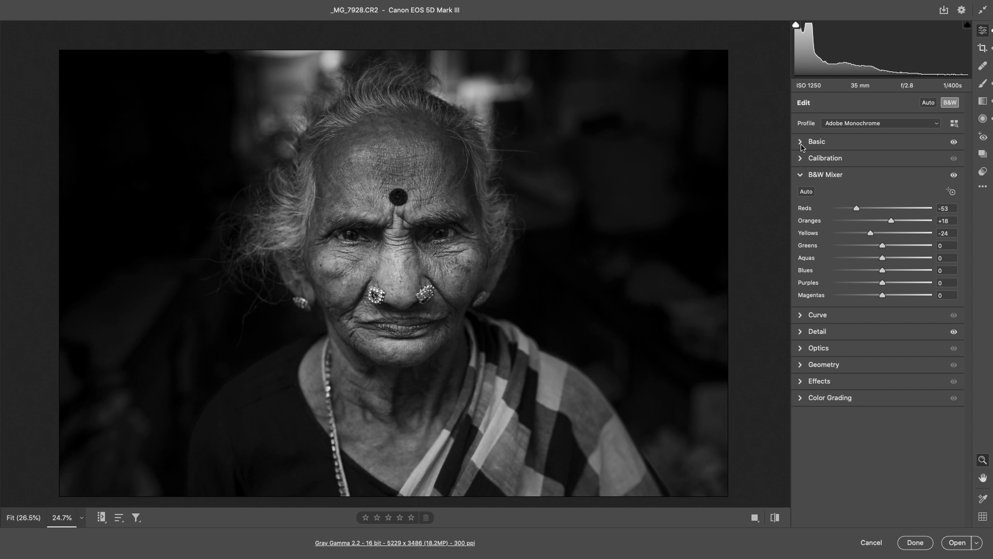
pyautogui.click(800, 177)
pyautogui.click(800, 143)
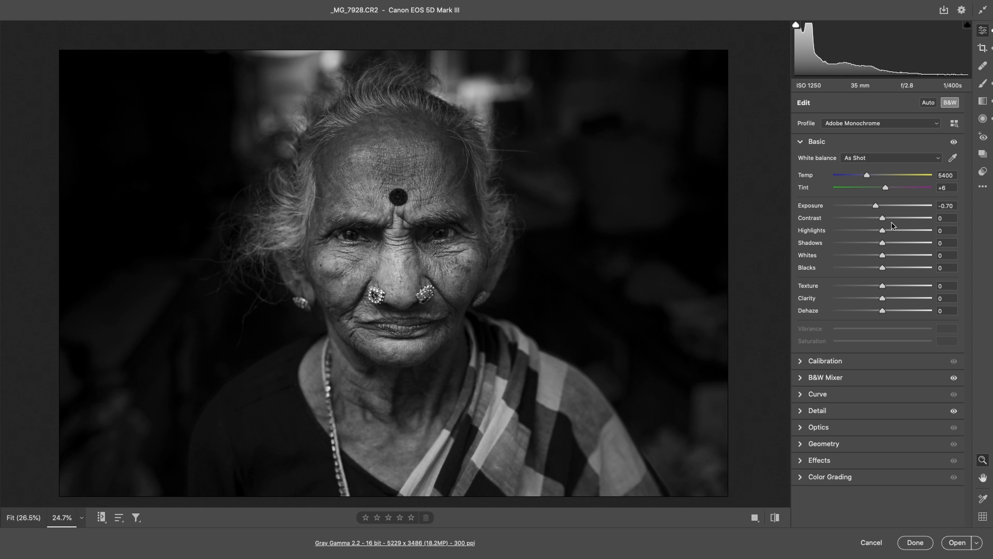
pyautogui.moveTo(883, 218); pyautogui.dragTo(880, 235)
pyautogui.click(801, 143)
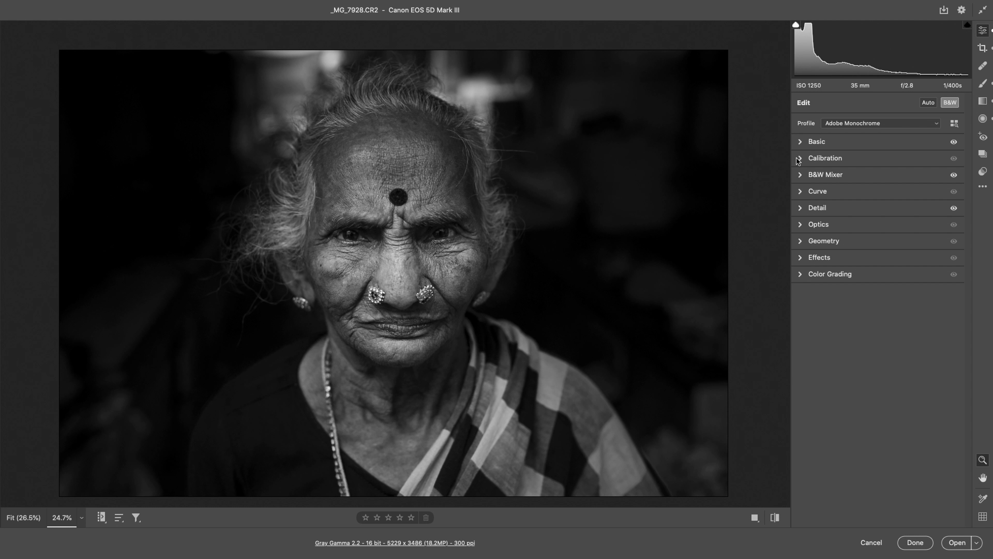
# Step: Add film grain of 21 to the photo, judging it close up beside the eye and hair
pyautogui.moveTo(508, 222); pyautogui.dragTo(591, 222)
pyautogui.click(590, 222)
pyautogui.moveTo(528, 190)
pyautogui.mouseDown()
pyautogui.moveTo(596, 186)
pyautogui.moveTo(519, 190)
pyautogui.moveTo(536, 193)
pyautogui.mouseUp()
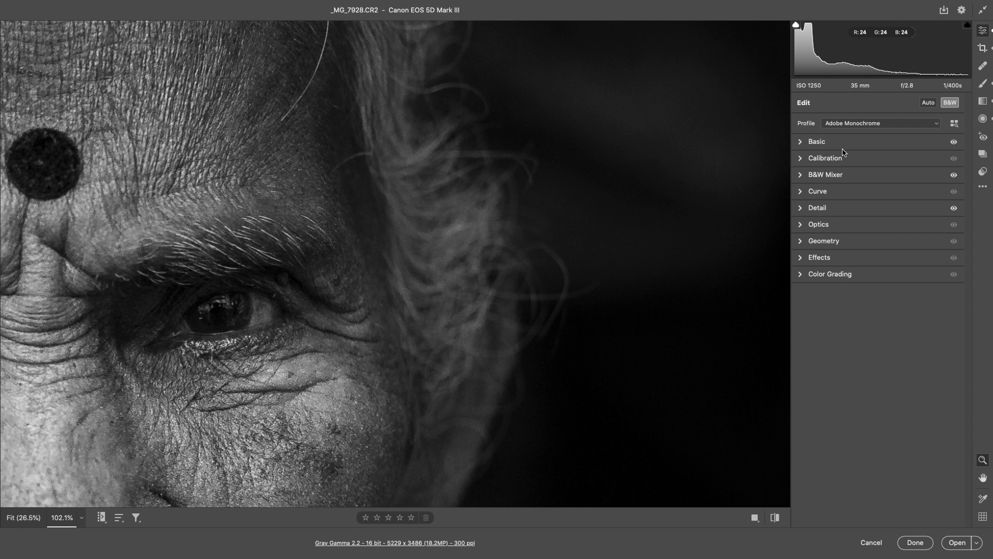
pyautogui.click(801, 258)
pyautogui.moveTo(834, 278); pyautogui.dragTo(851, 276)
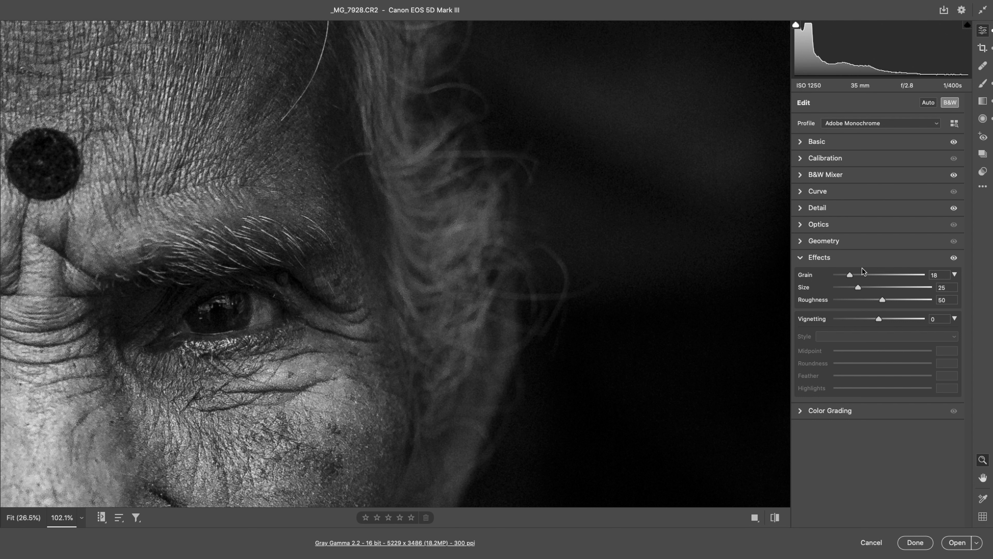
pyautogui.moveTo(849, 275); pyautogui.dragTo(852, 276)
# Step: Apply a vignette of -8 to the whole photo, and compare the edit with the original colour version
pyautogui.click(422, 301)
pyautogui.moveTo(878, 319); pyautogui.dragTo(875, 319)
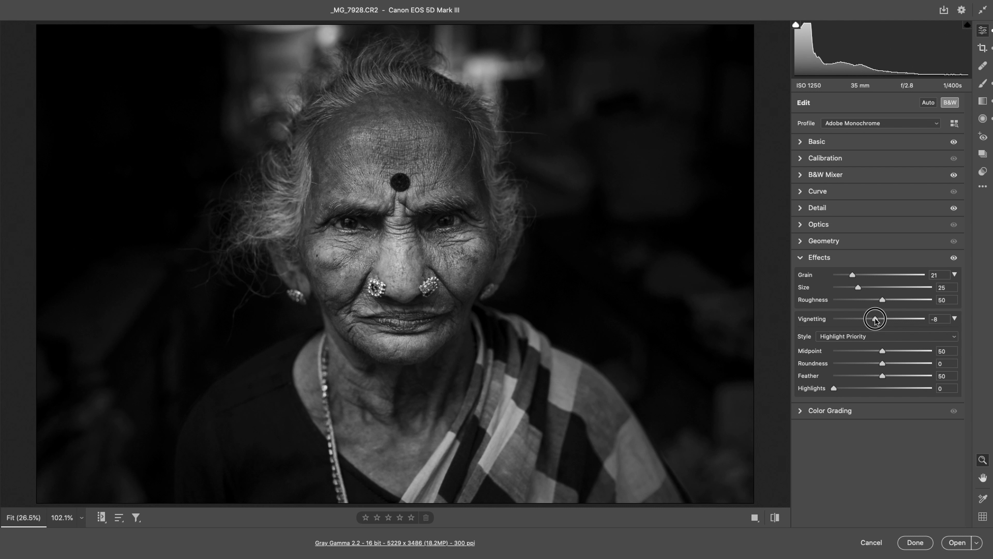
pyautogui.moveTo(875, 319); pyautogui.dragTo(875, 319)
pyautogui.click(801, 258)
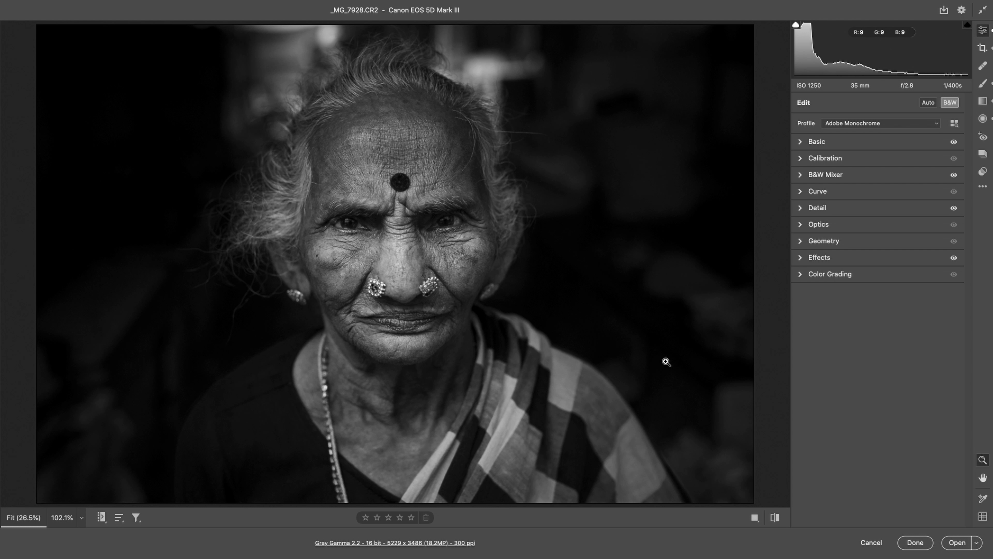
pyautogui.press('\\')
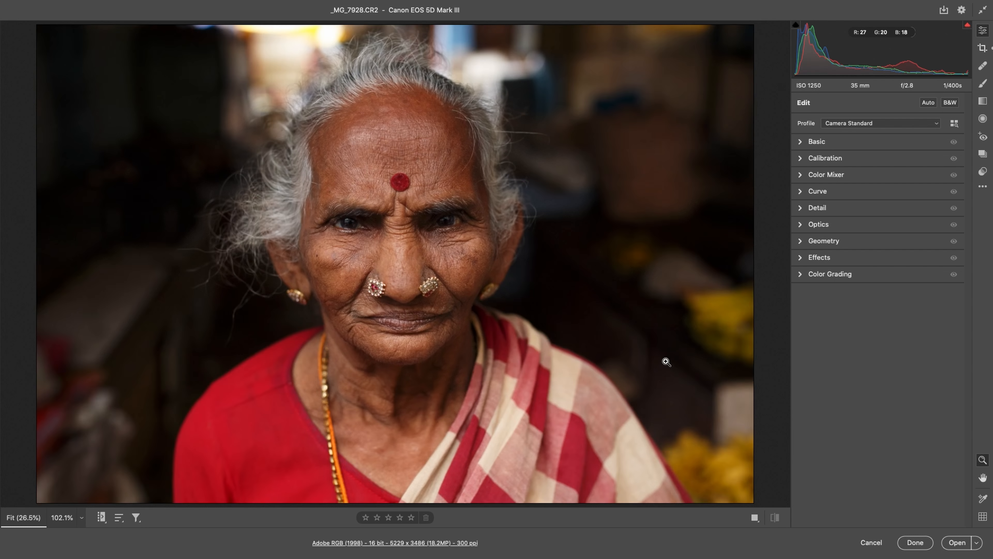
pyautogui.press('\\')
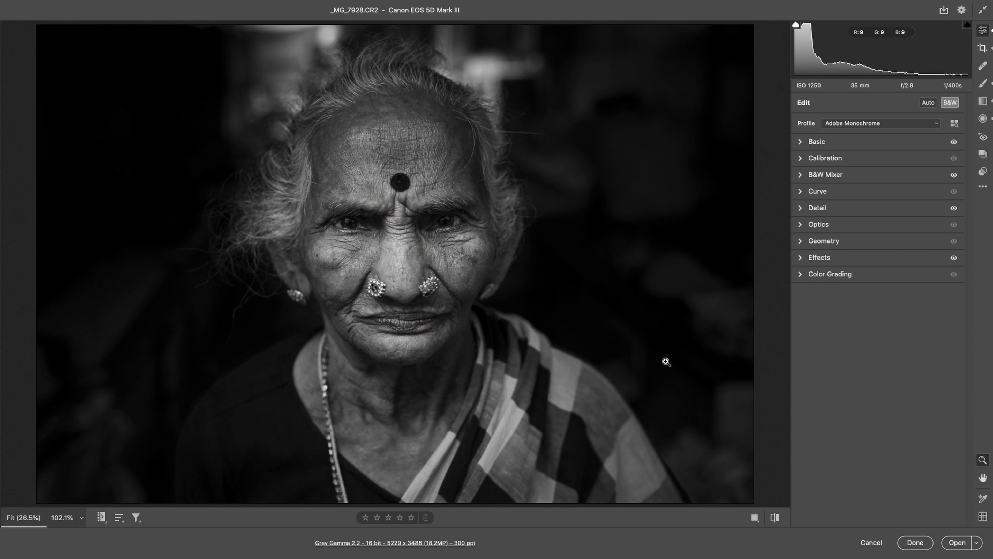
# Step: Save the finished image as a JPEG in the same location, keeping the offered save options
pyautogui.rightClick(605, 241)
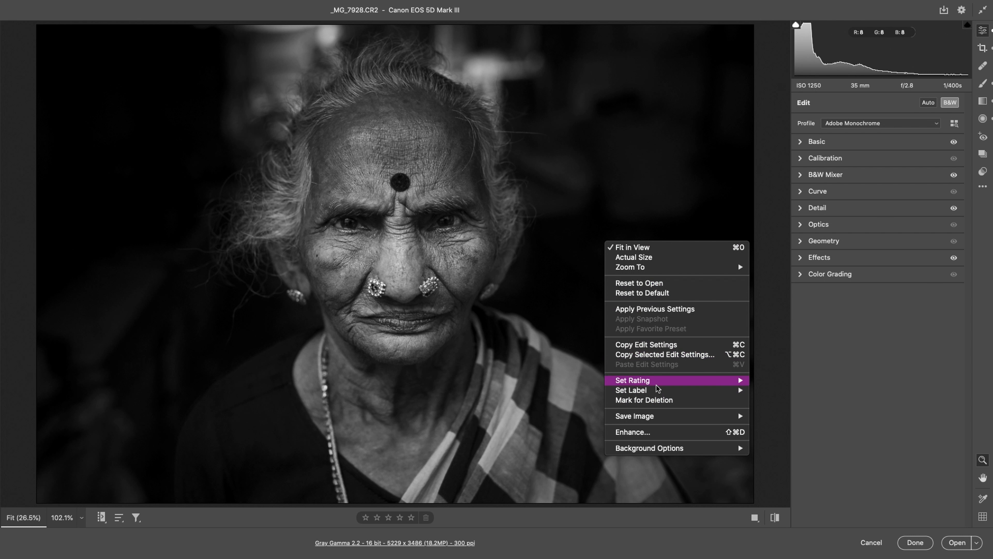
pyautogui.moveTo(661, 417)
pyautogui.click(781, 415)
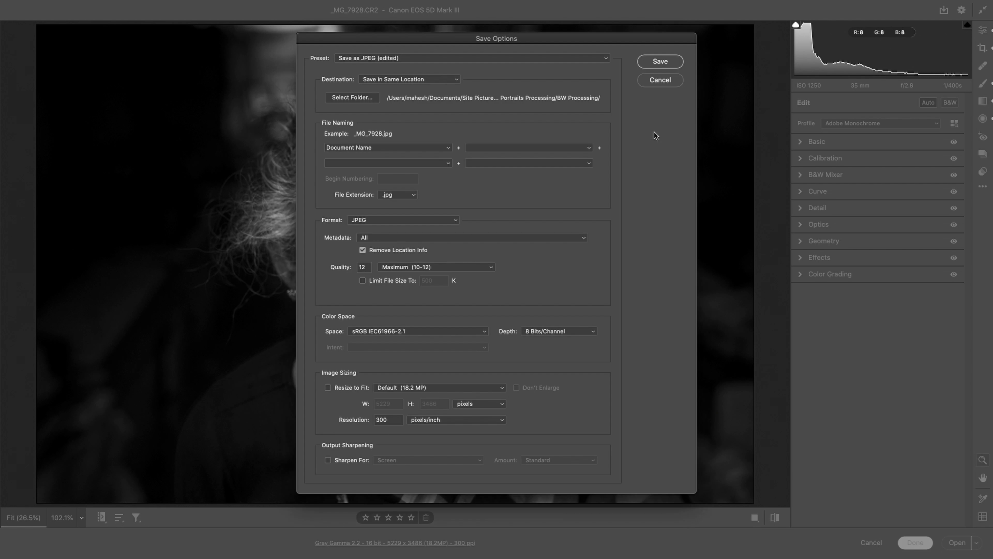
pyautogui.click(661, 62)
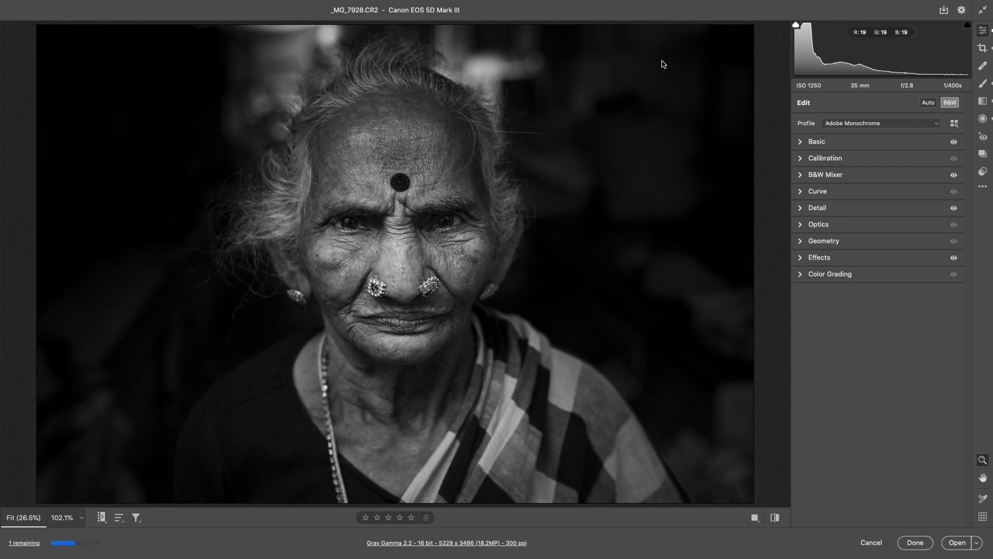